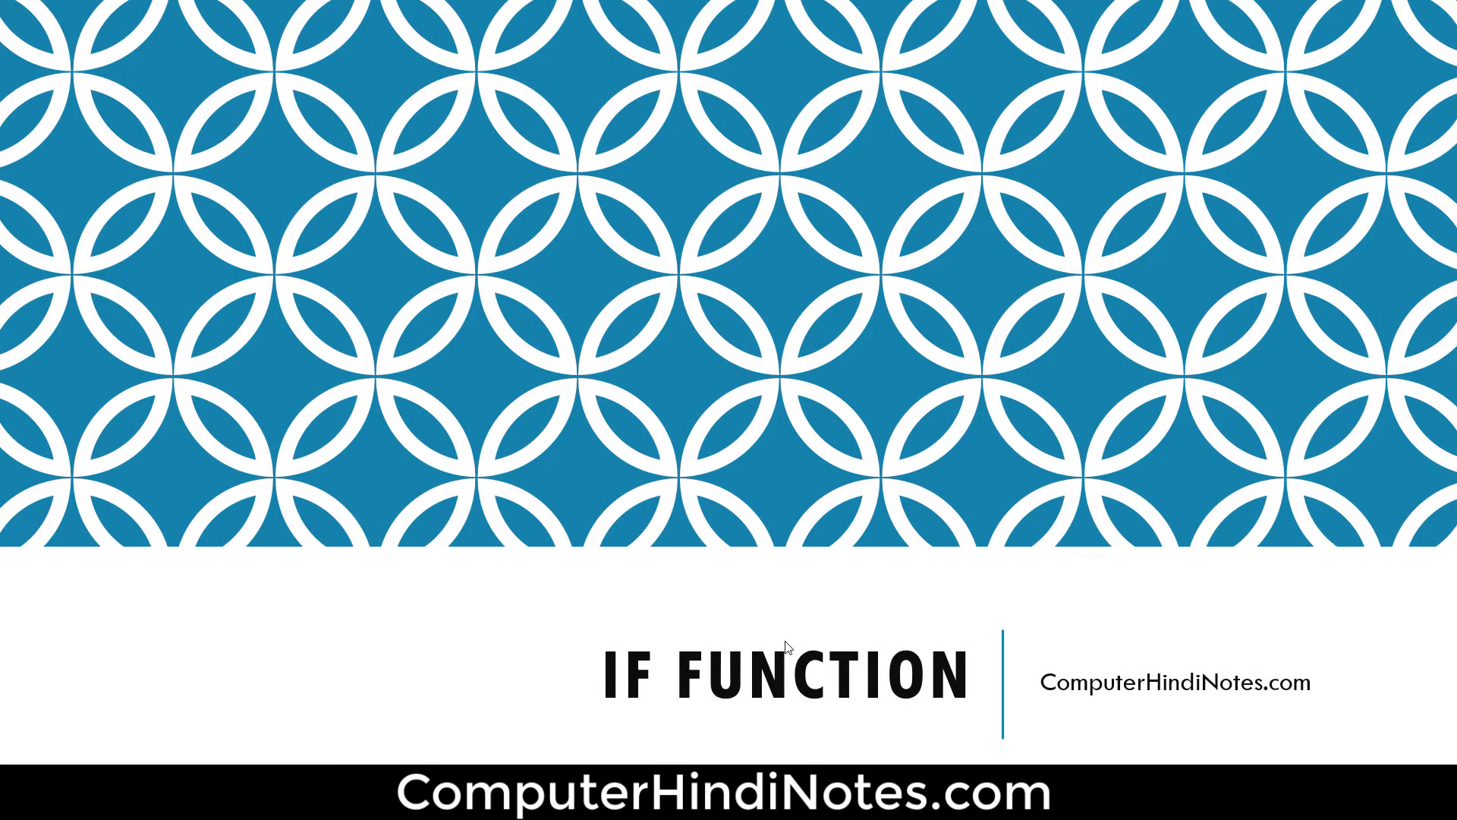
Advance the slideshow to the 'Syntex of IF Function' slide
left_click(786, 646)
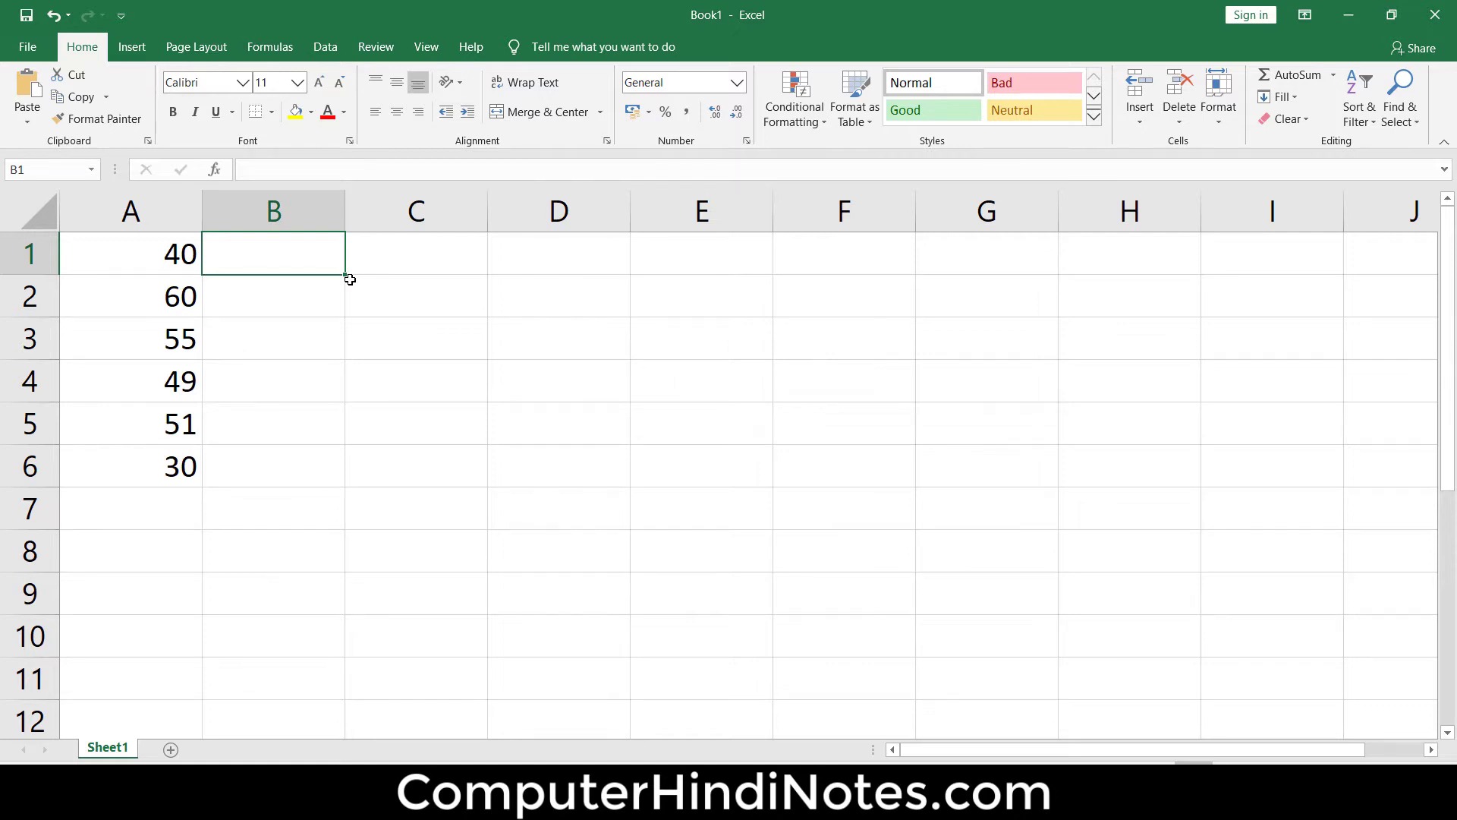
Enter =IF(A1<50,"low","high") in B1 so the value 40 shows low
type("=if")
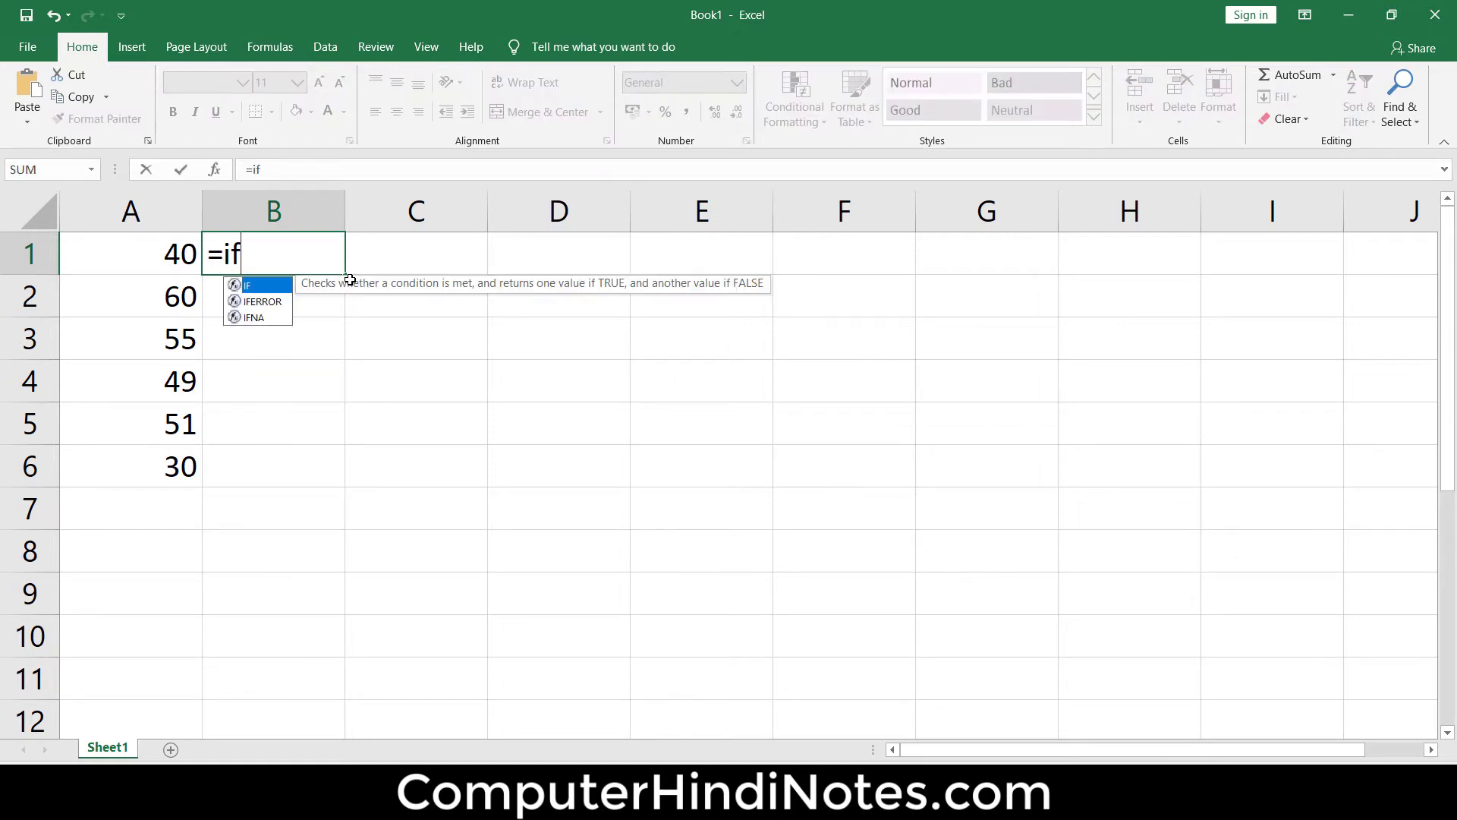
type("(")
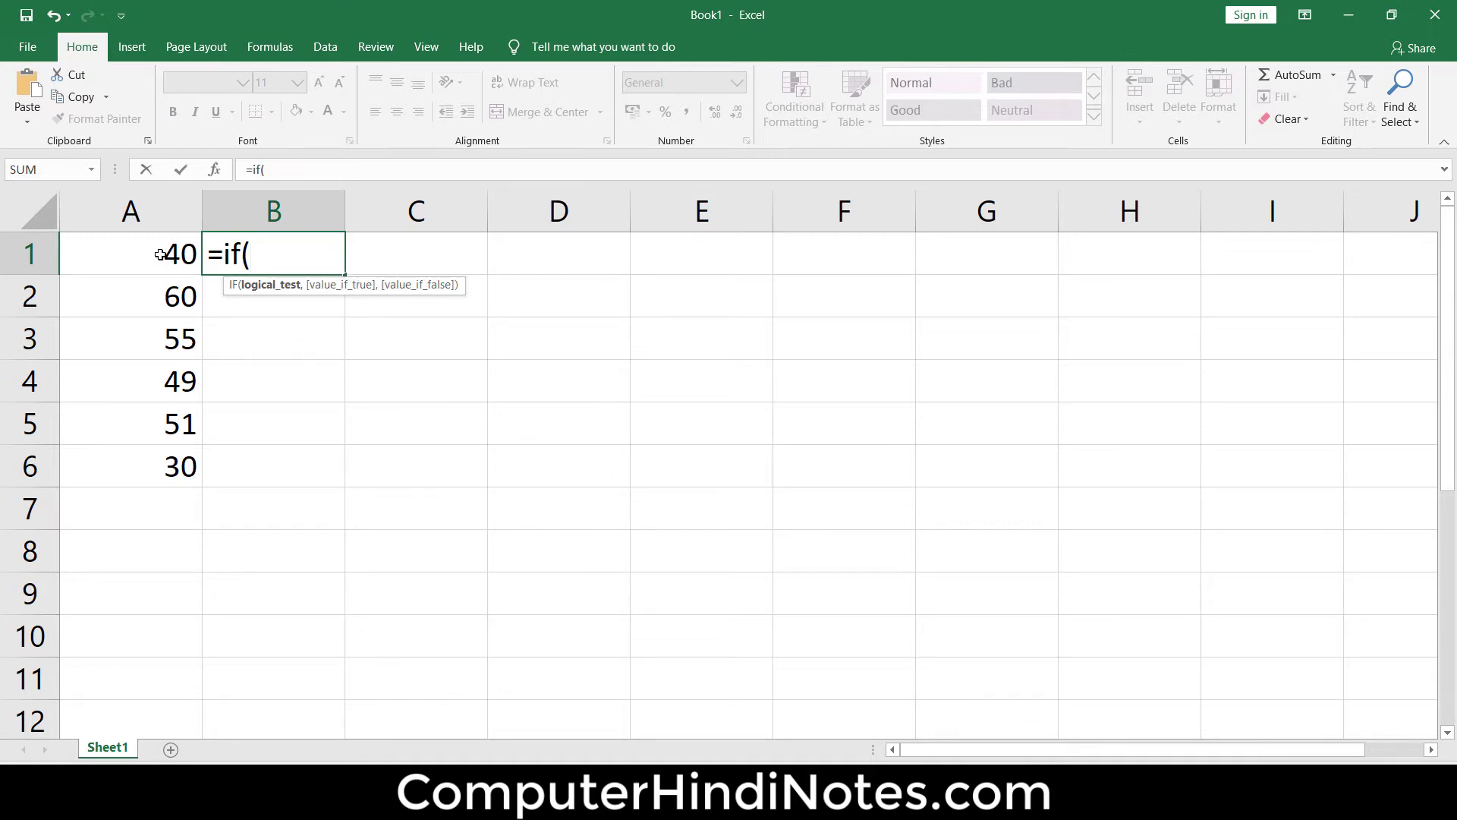
left_click(160, 254)
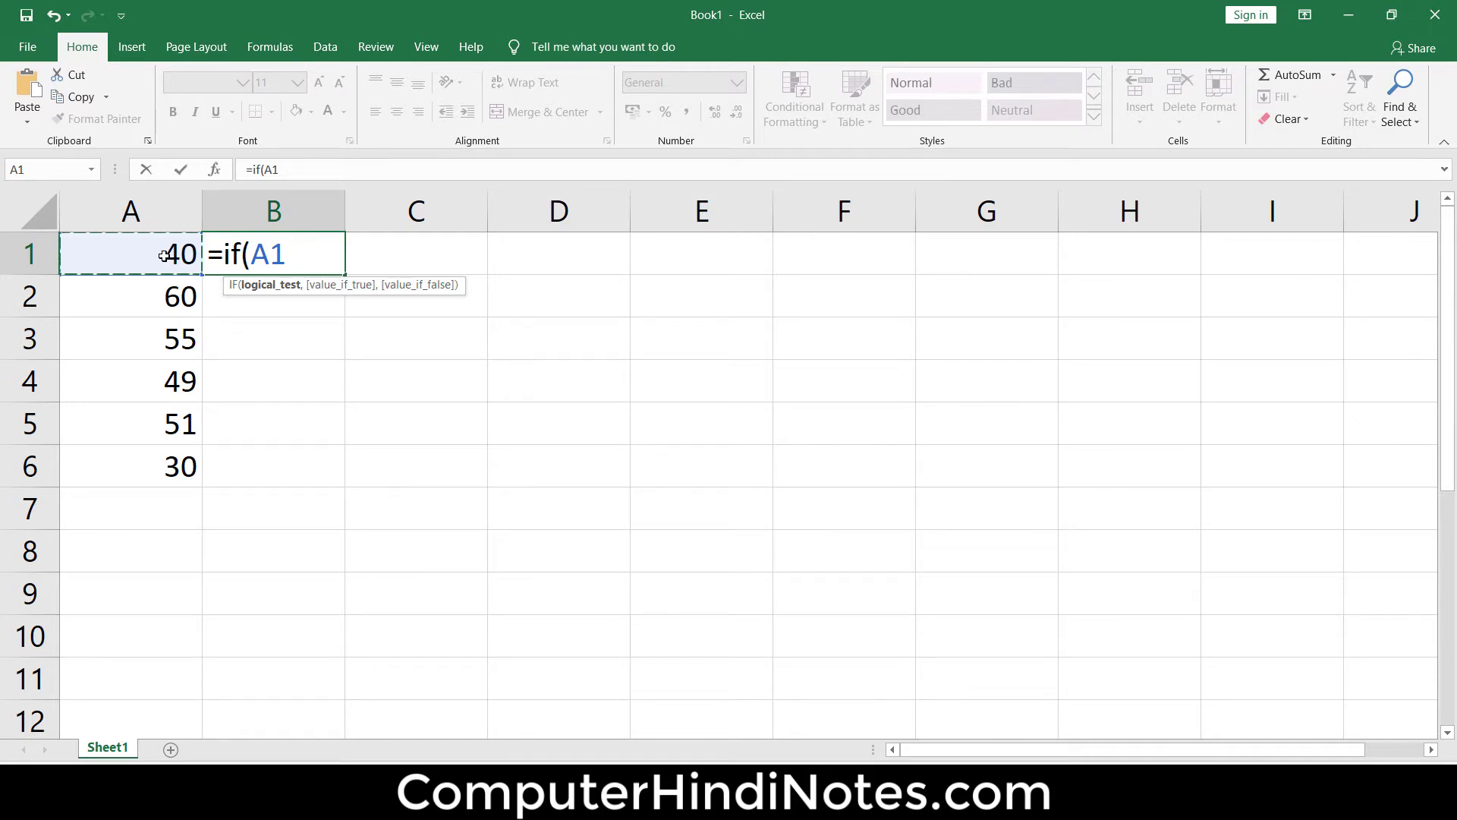
type("<")
type("50")
type(",")
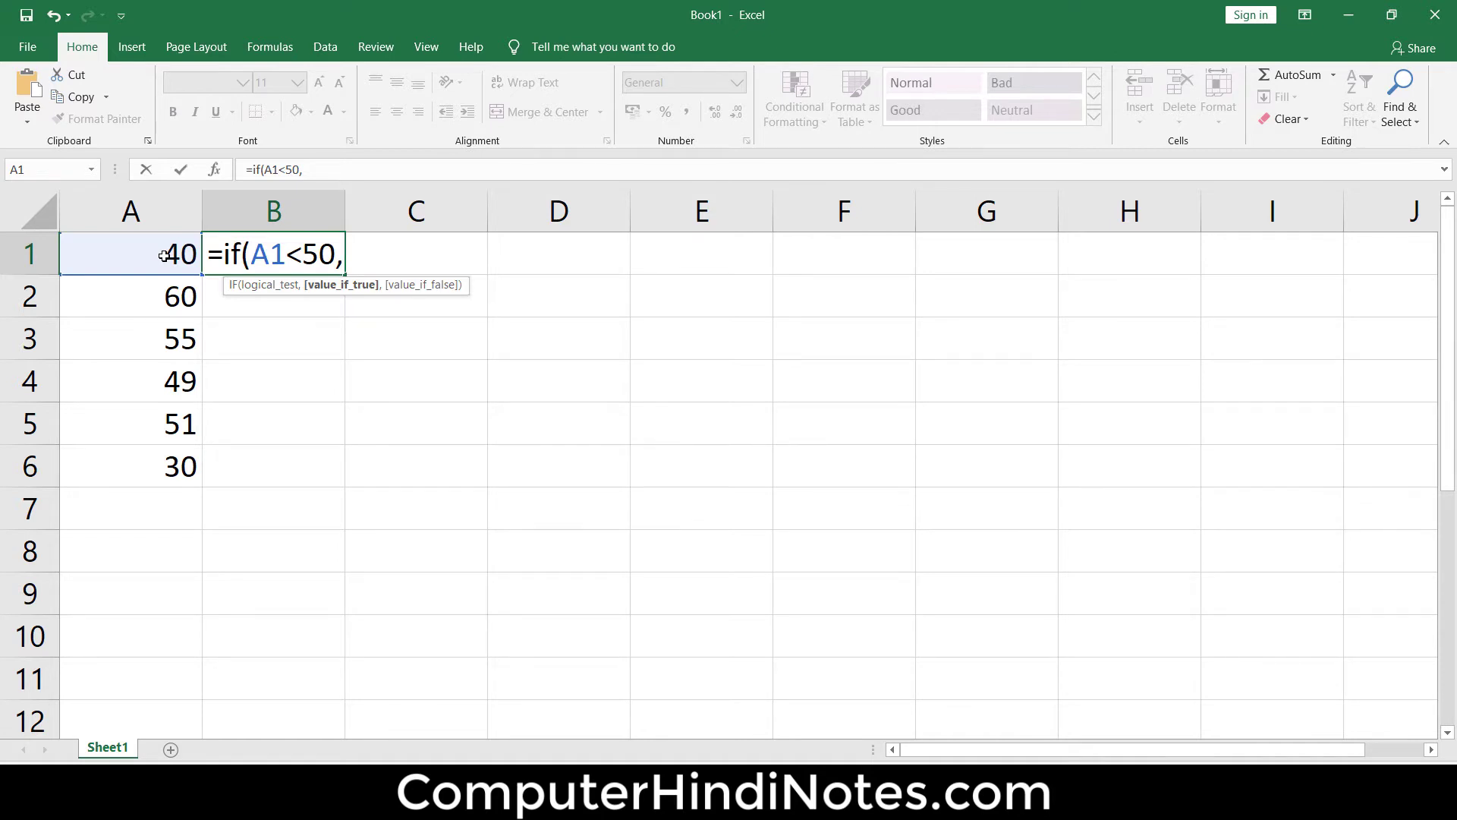
type("llo")
key("BackSpace")
key("BackSpace")
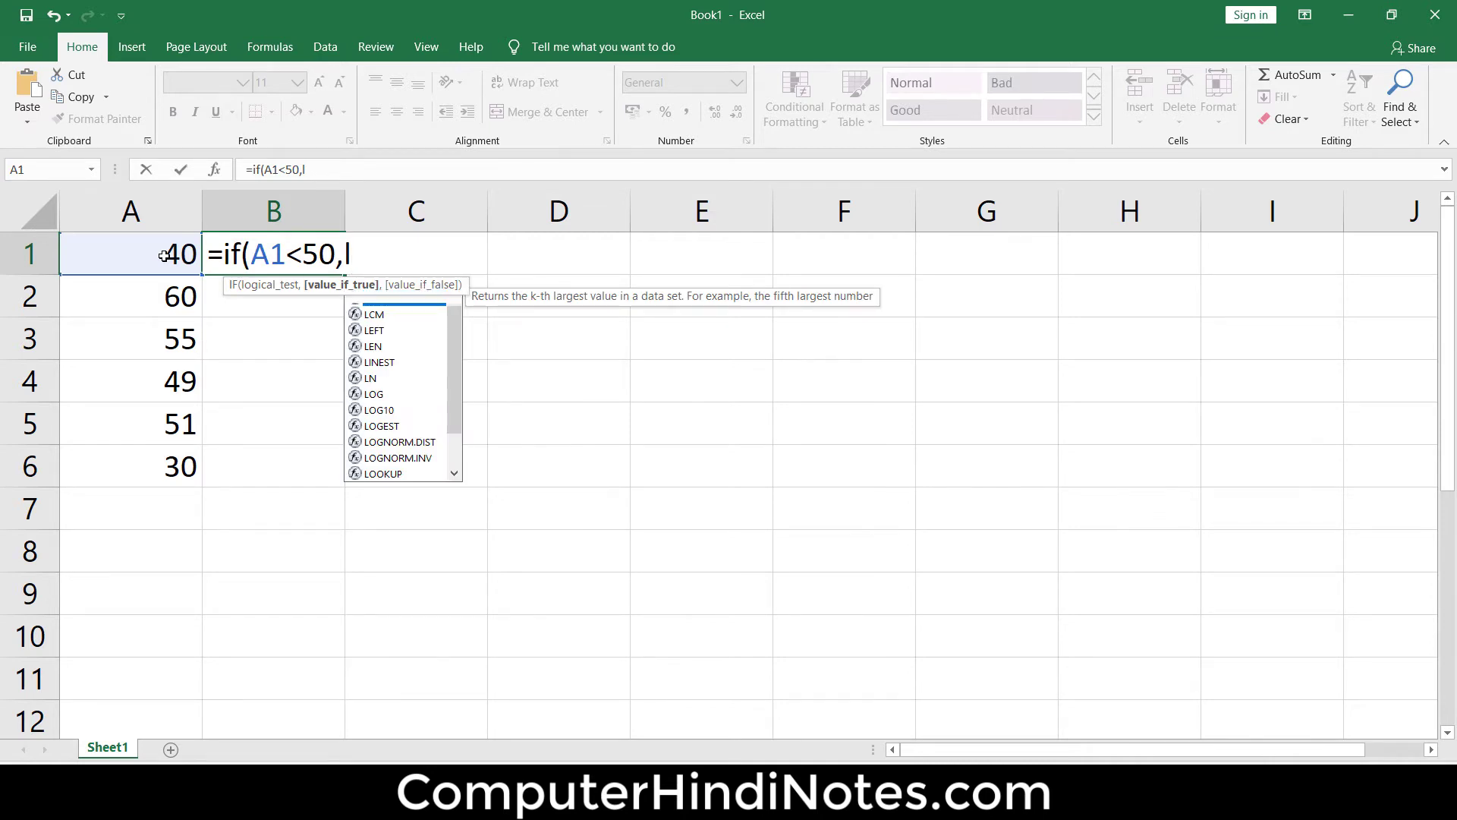
type("ow")
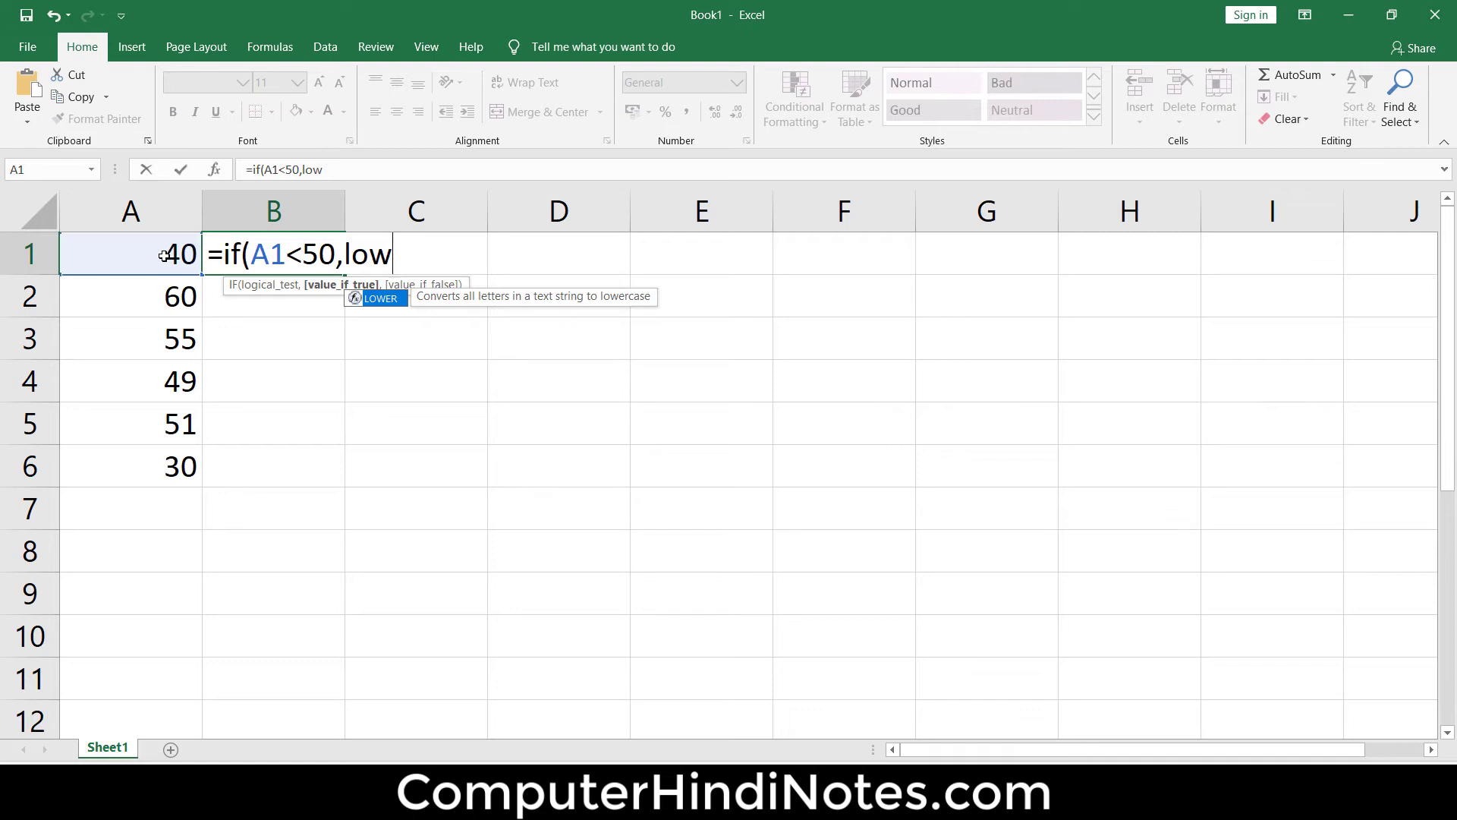
key("BackSpace")
key("BackSpace")
key("BackSpace")
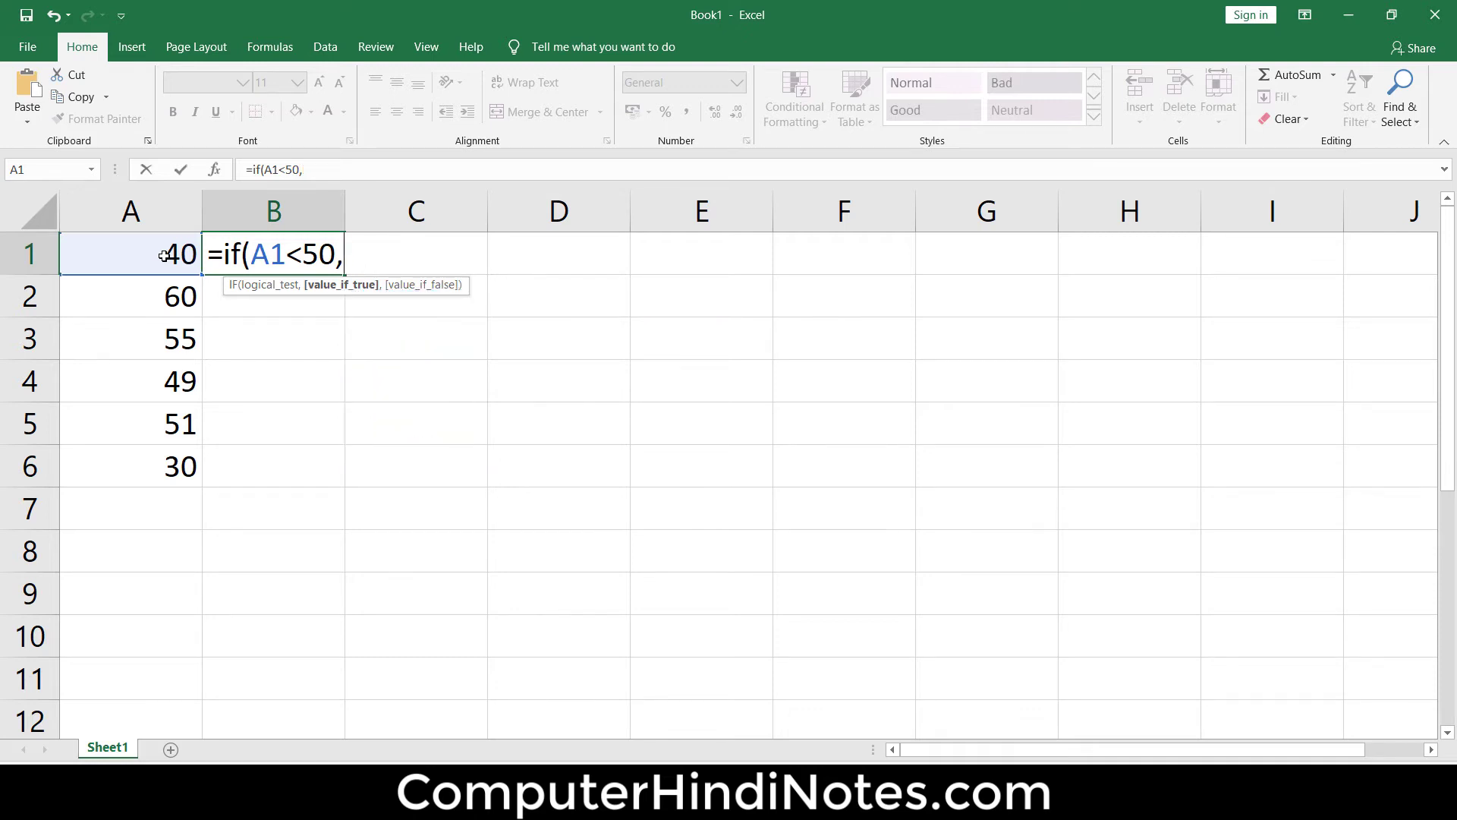
type("\"")
type("low")
type("\"")
type("\"")
key("BackSpace")
type(",")
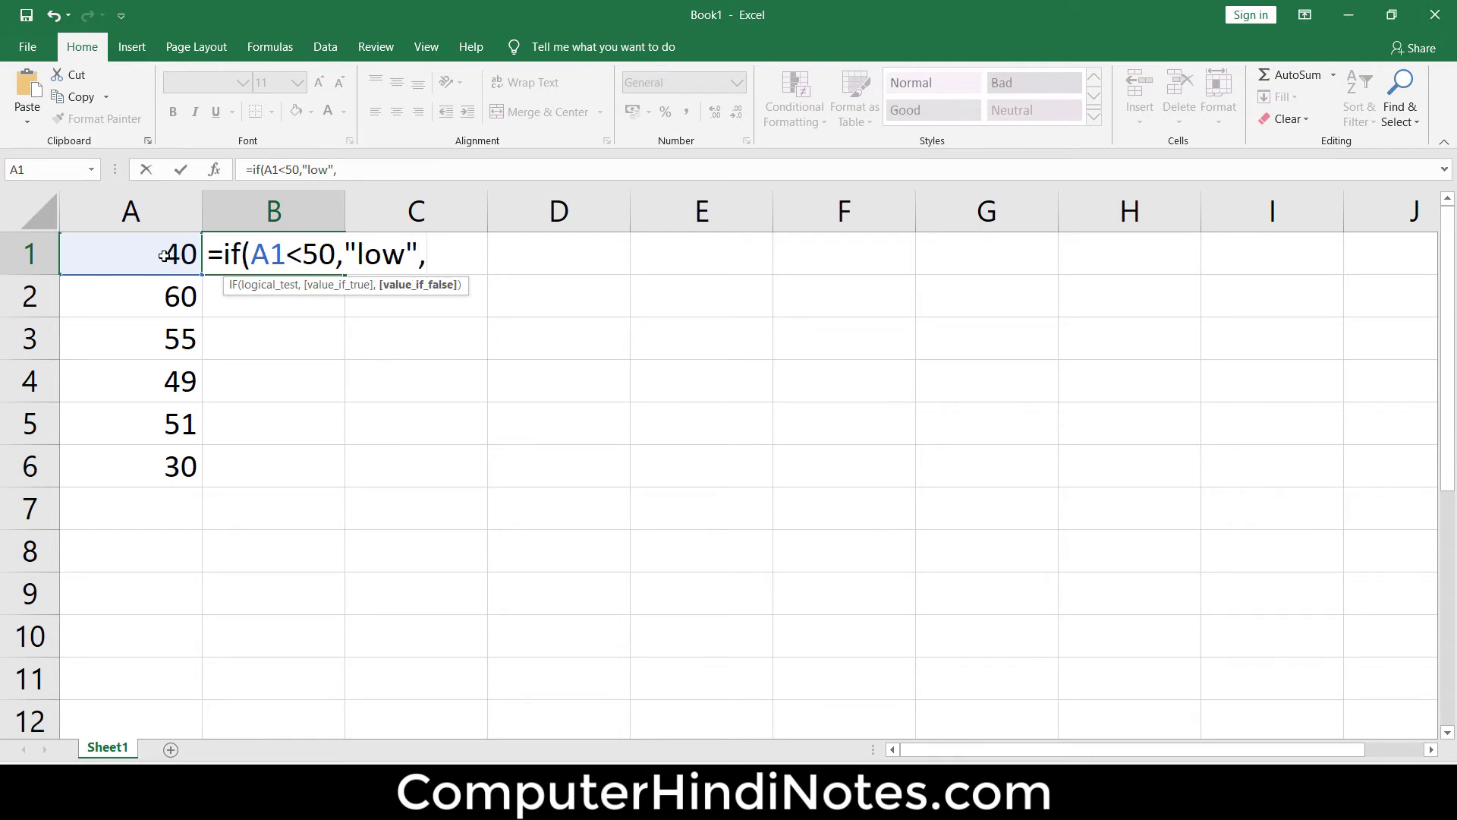
type("\"")
type("high")
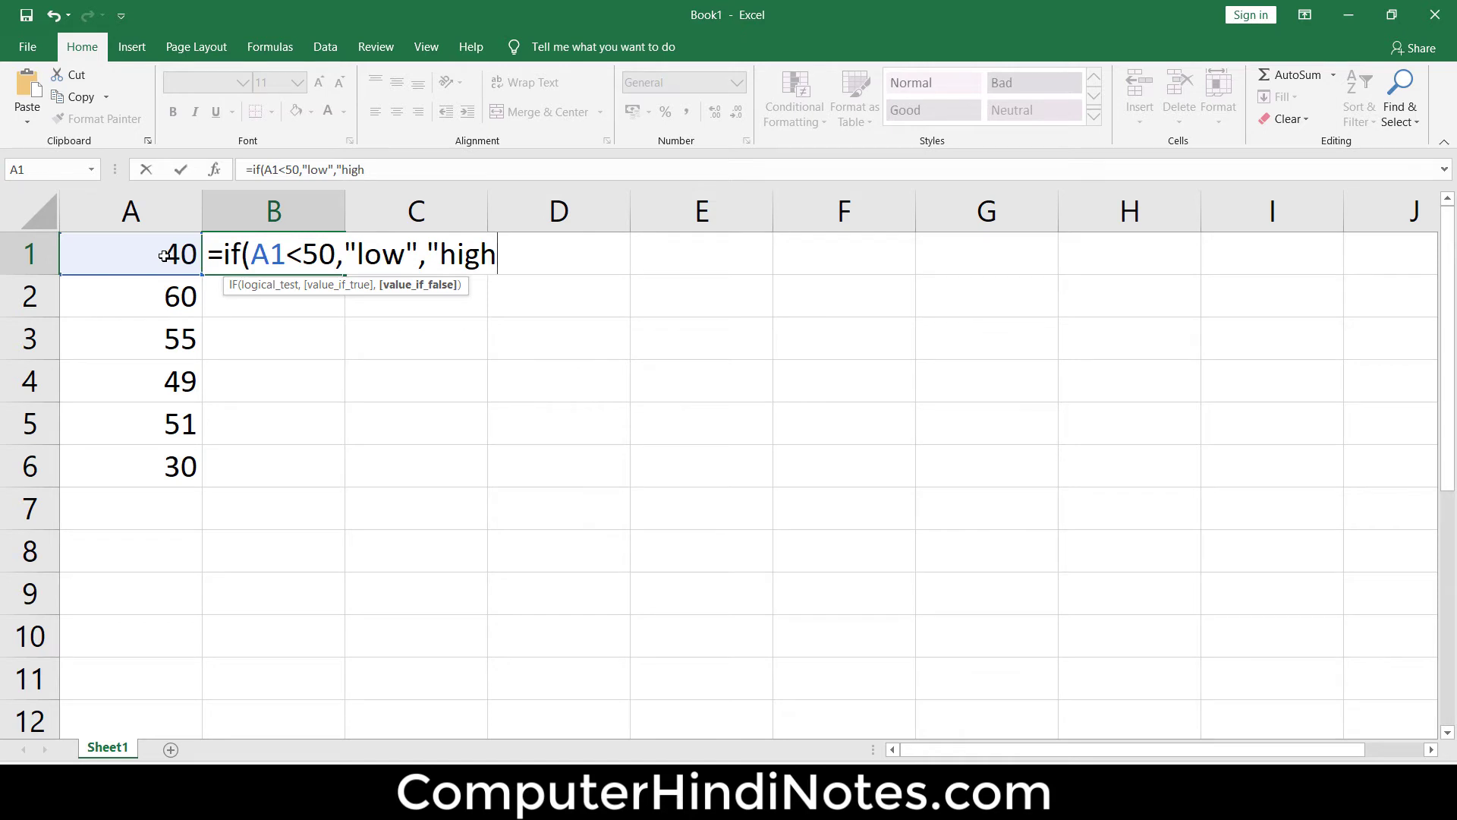
type("\"")
type(")")
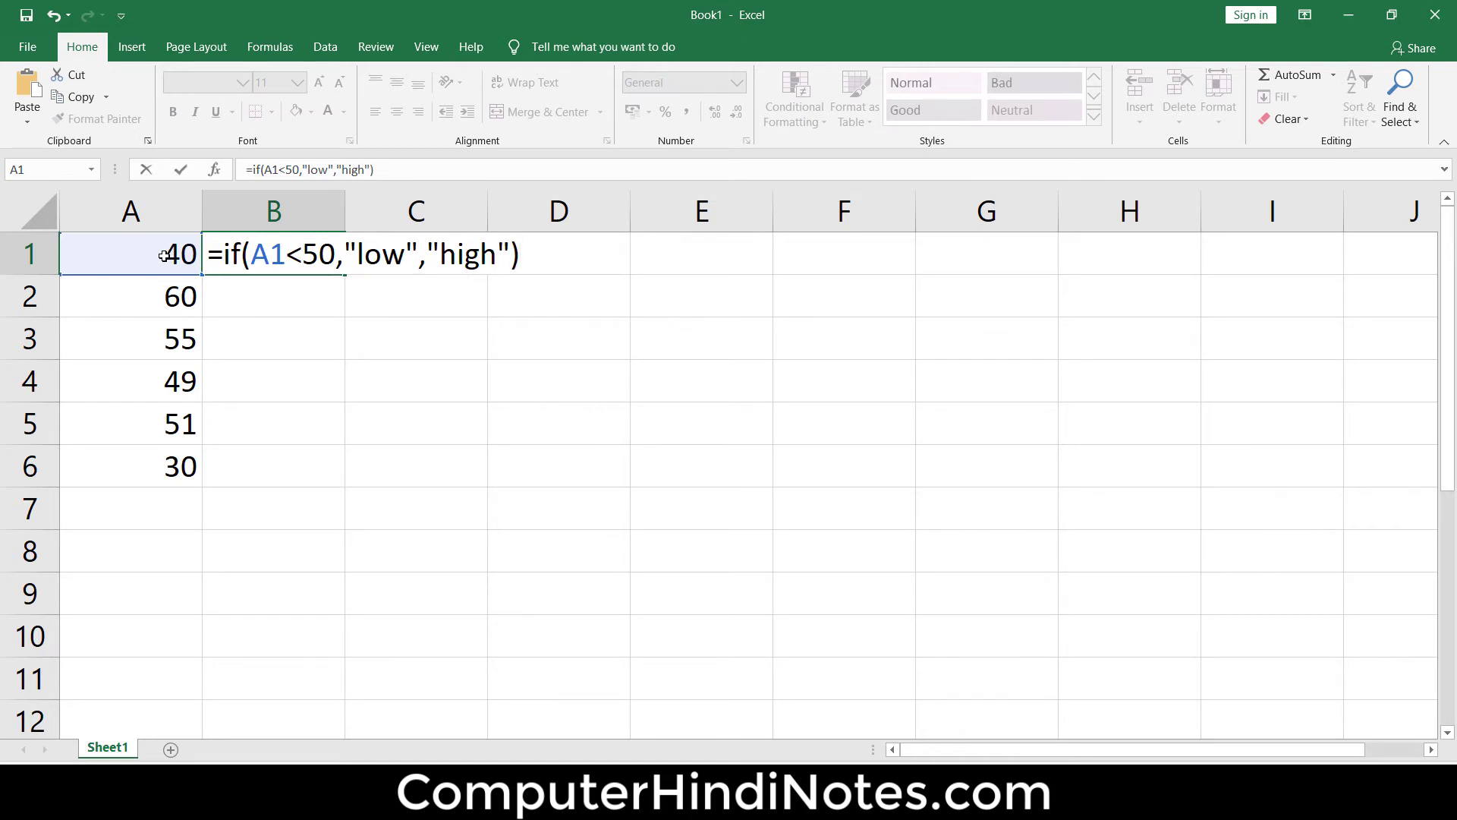
key("Return")
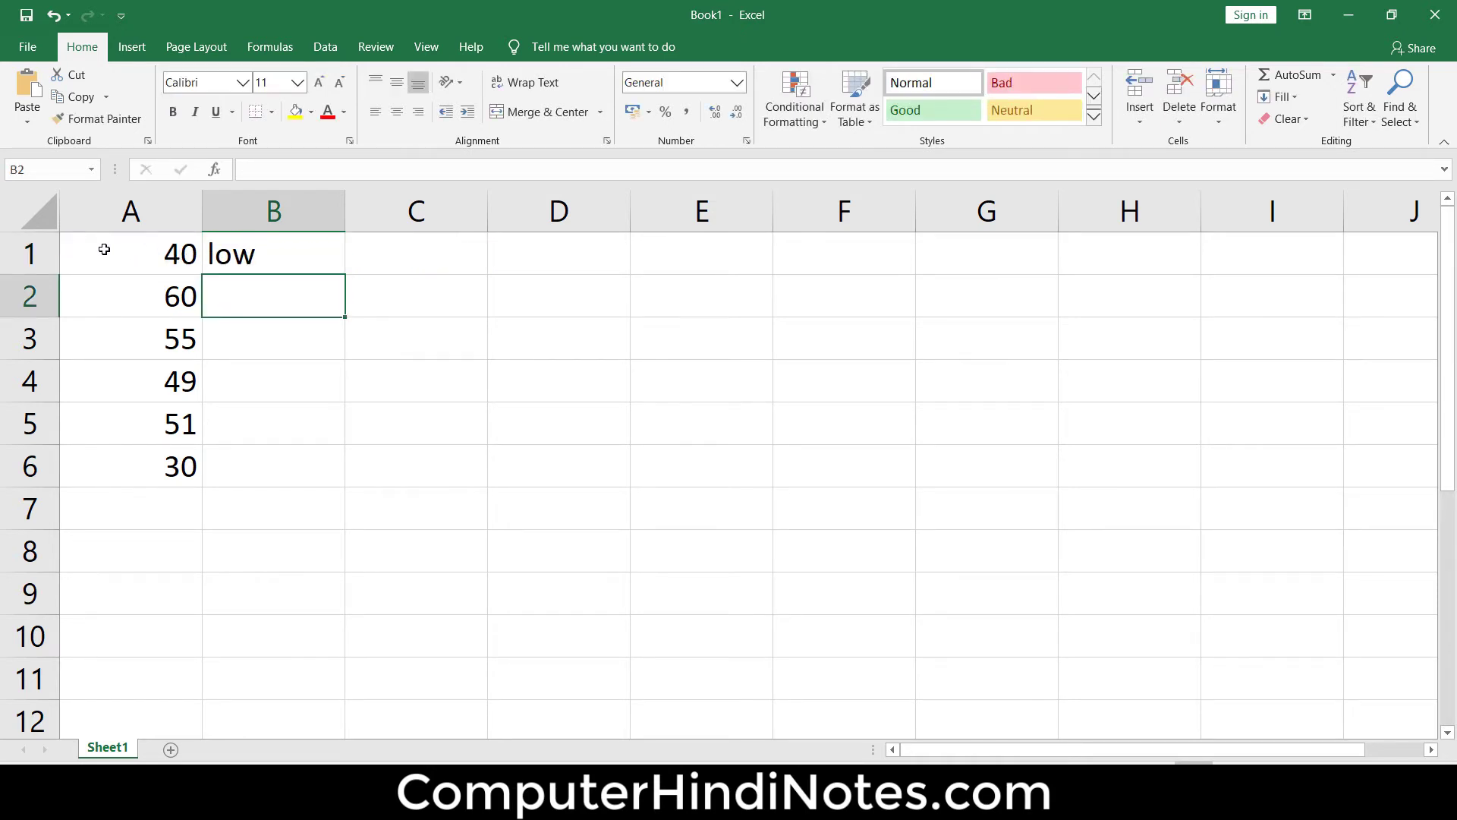
Copy the B1 low/high formula down through B6
left_click(269, 261)
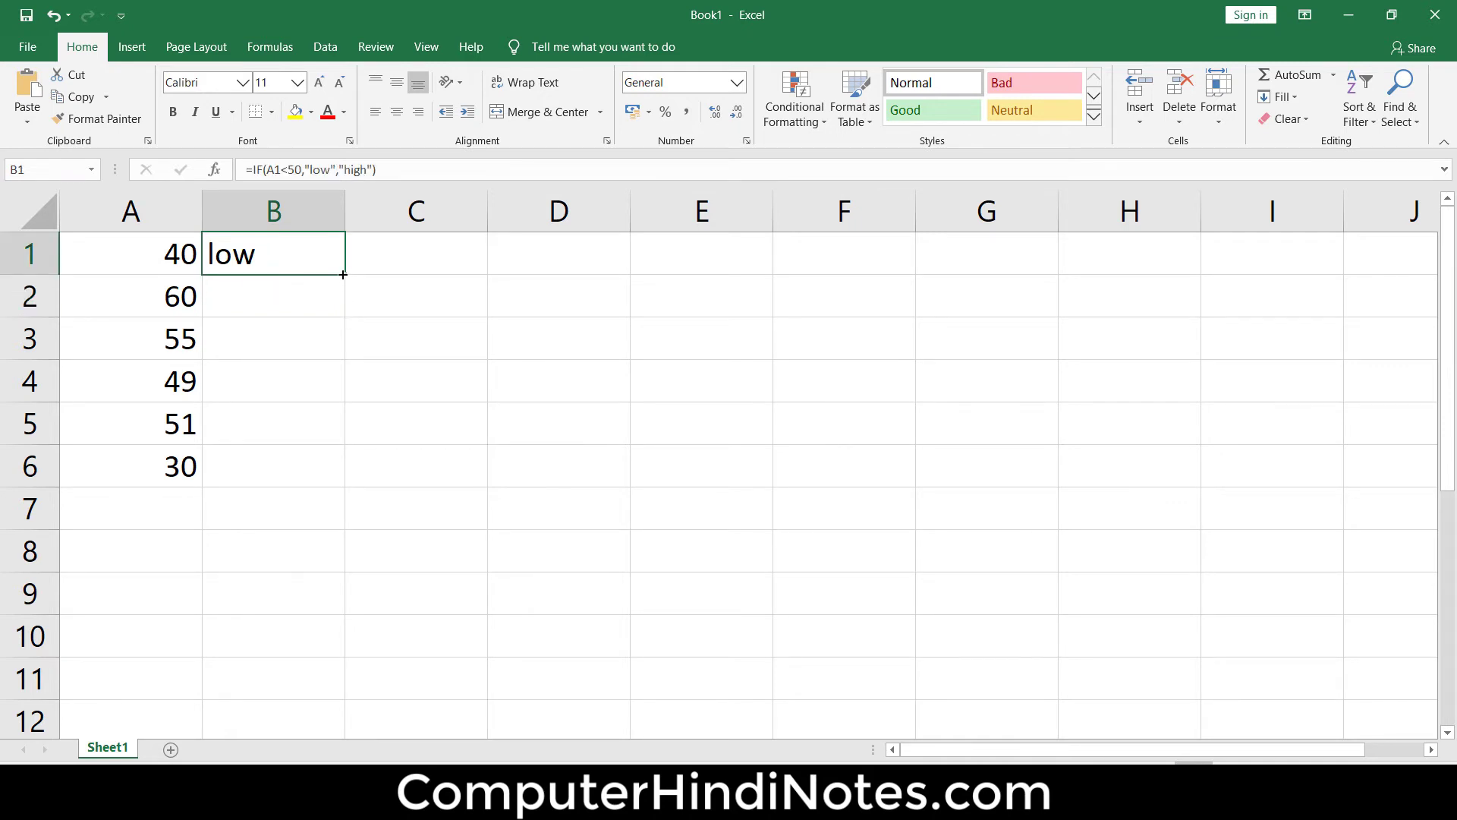
left_click_drag(343, 275, 361, 494)
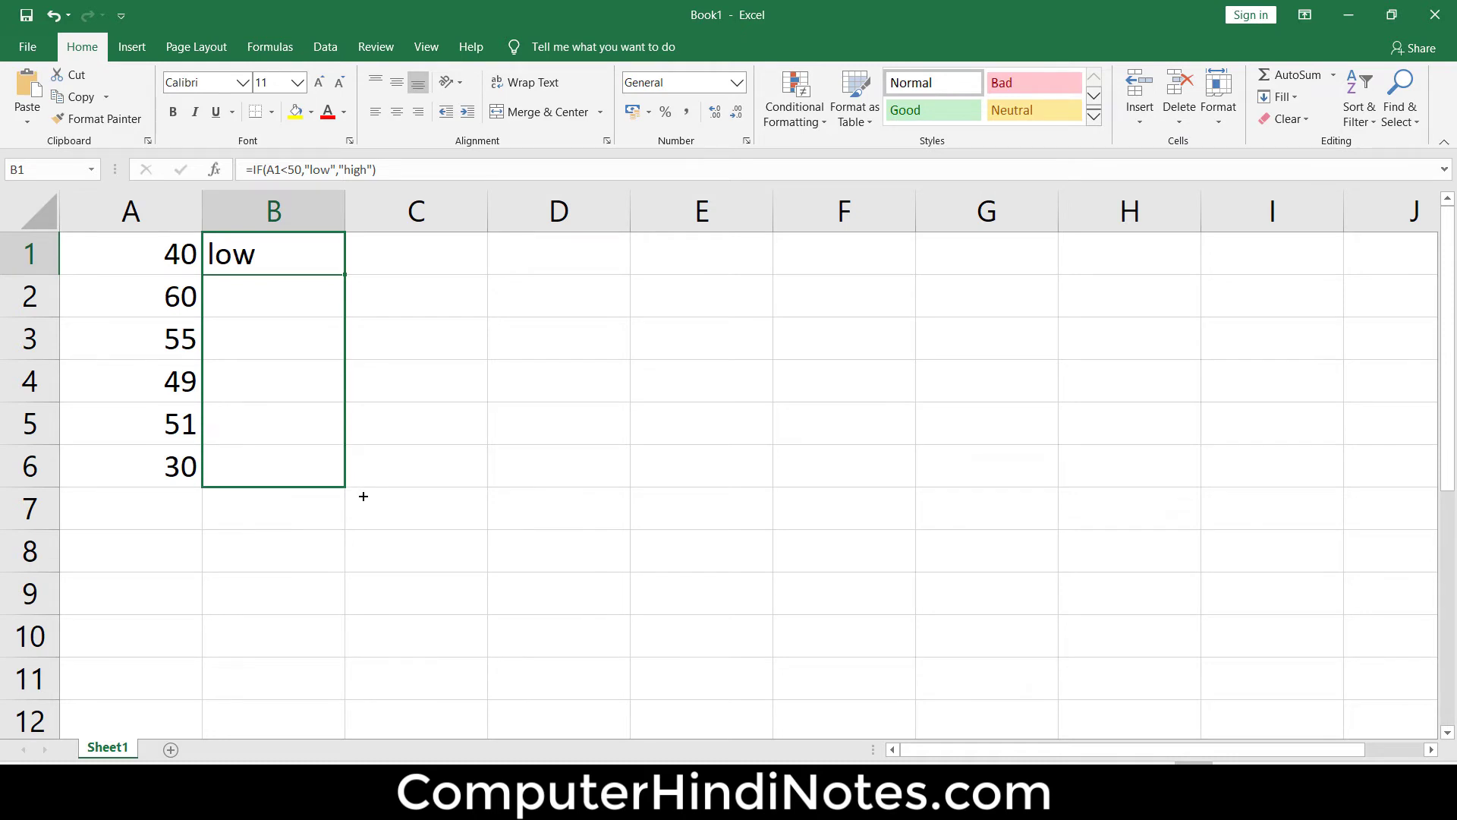
left_click(463, 454)
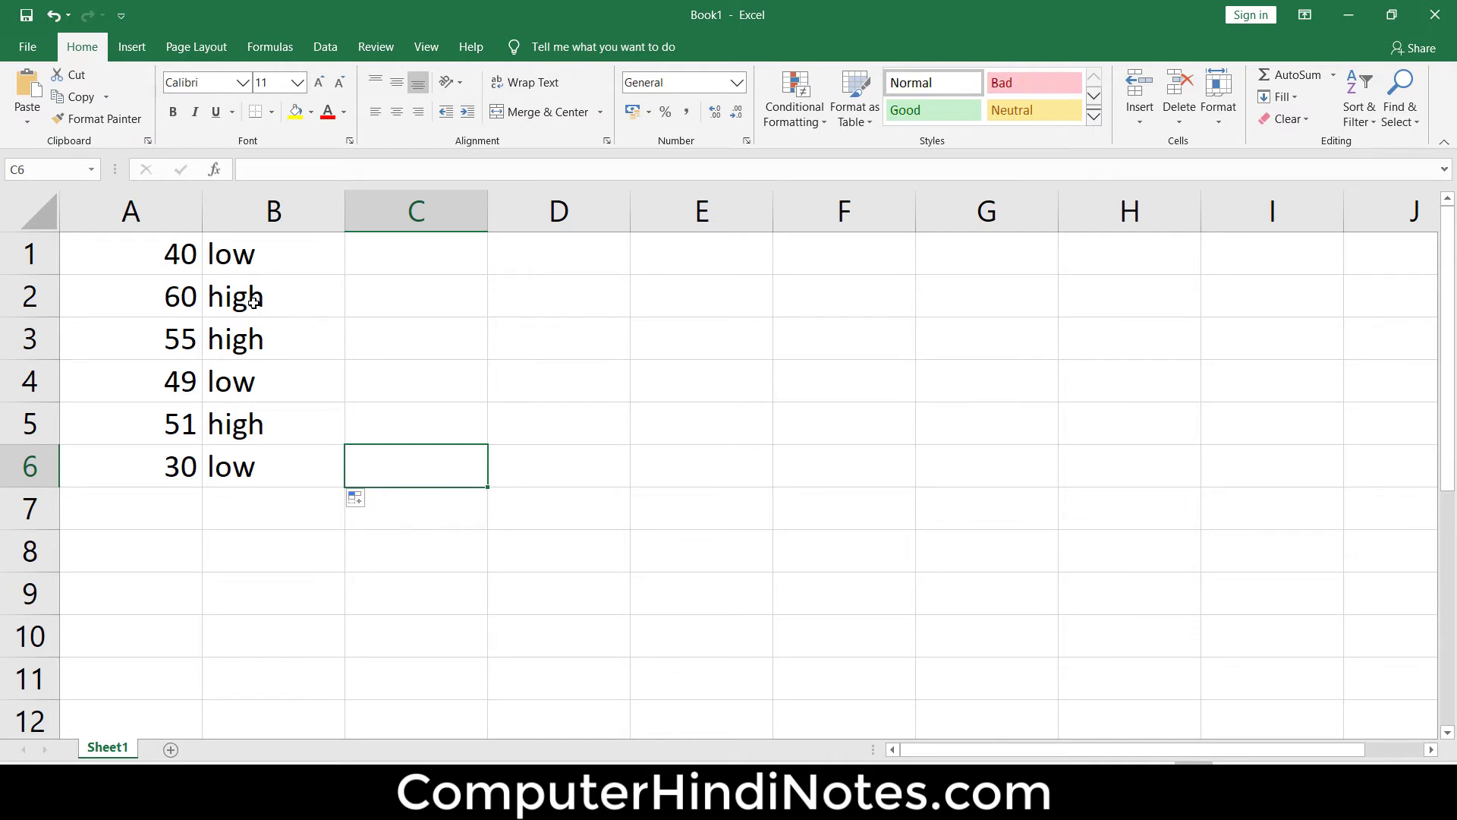
double_click(254, 302)
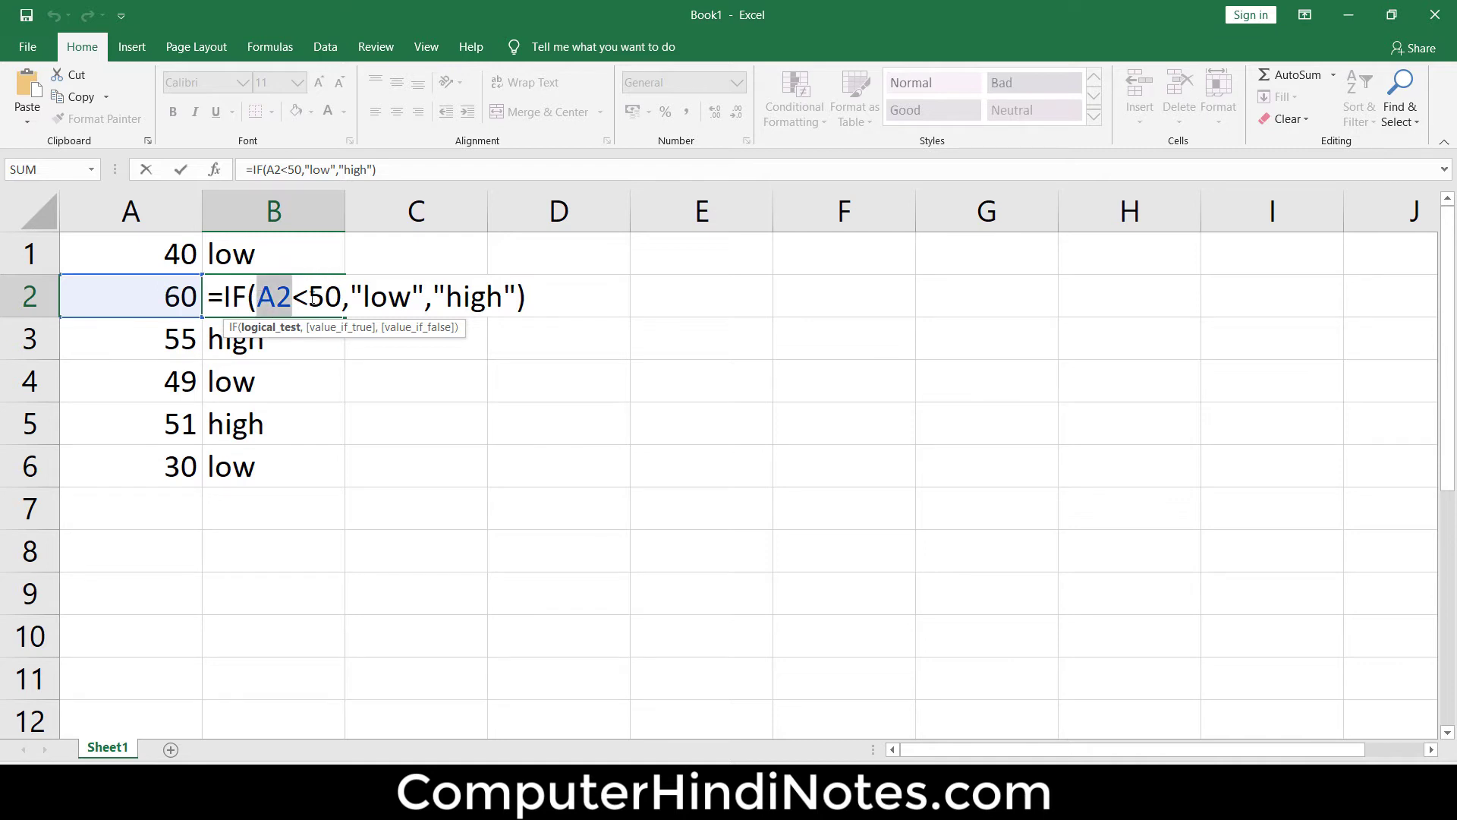
left_click_drag(259, 296, 345, 303)
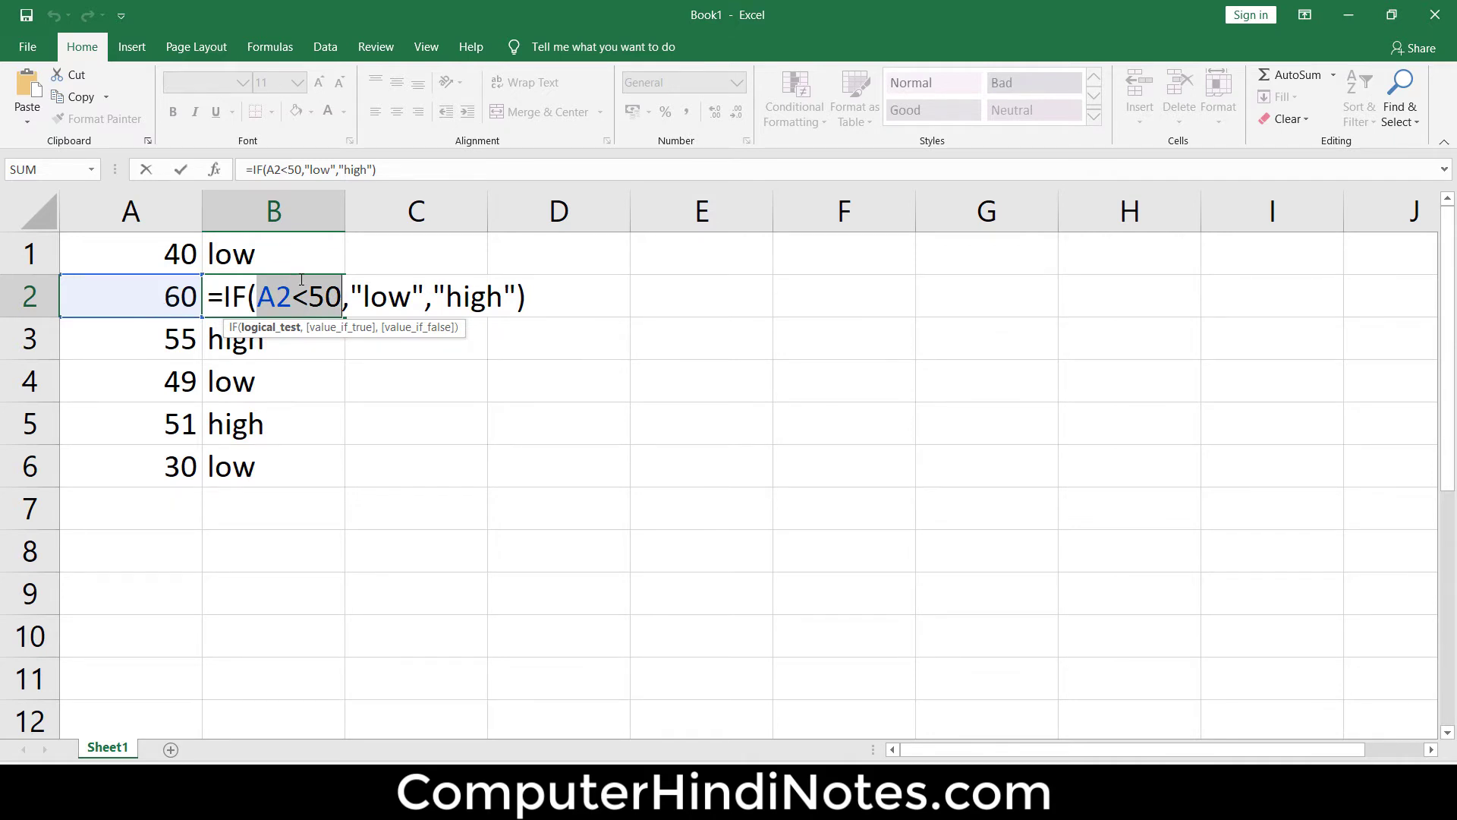
left_click_drag(364, 298, 415, 296)
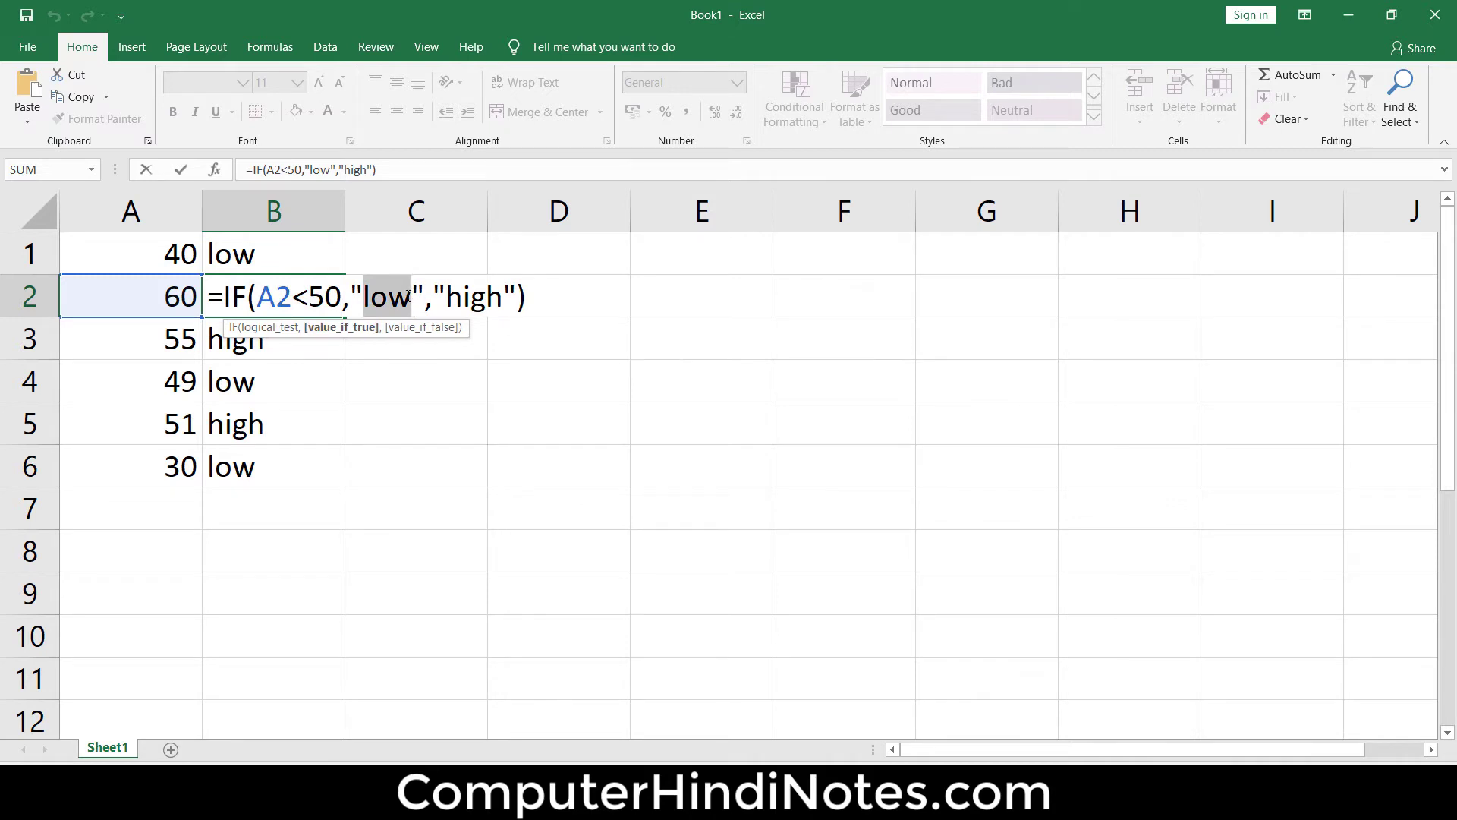
left_click_drag(445, 298, 497, 304)
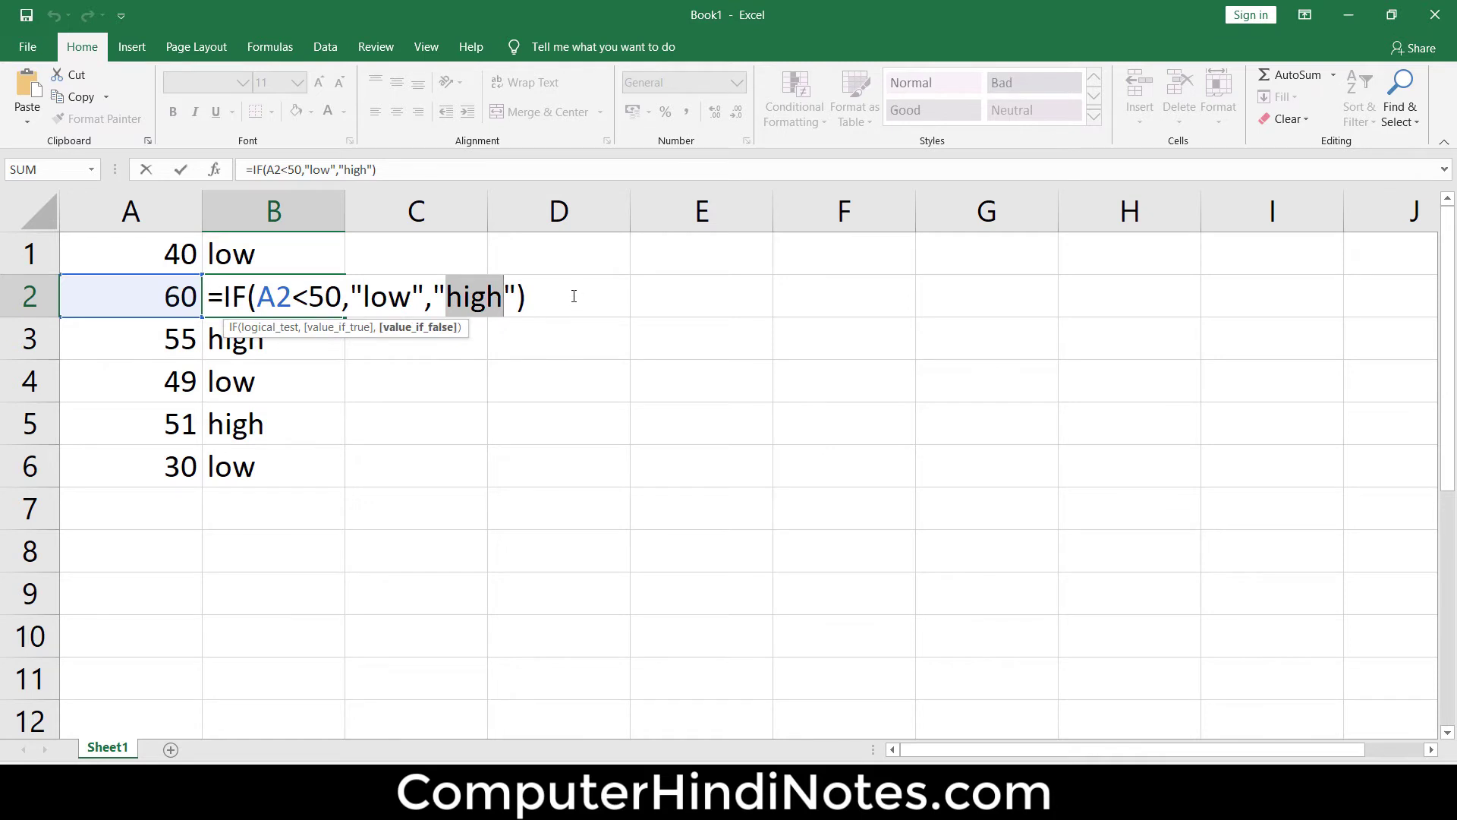
left_click(447, 345)
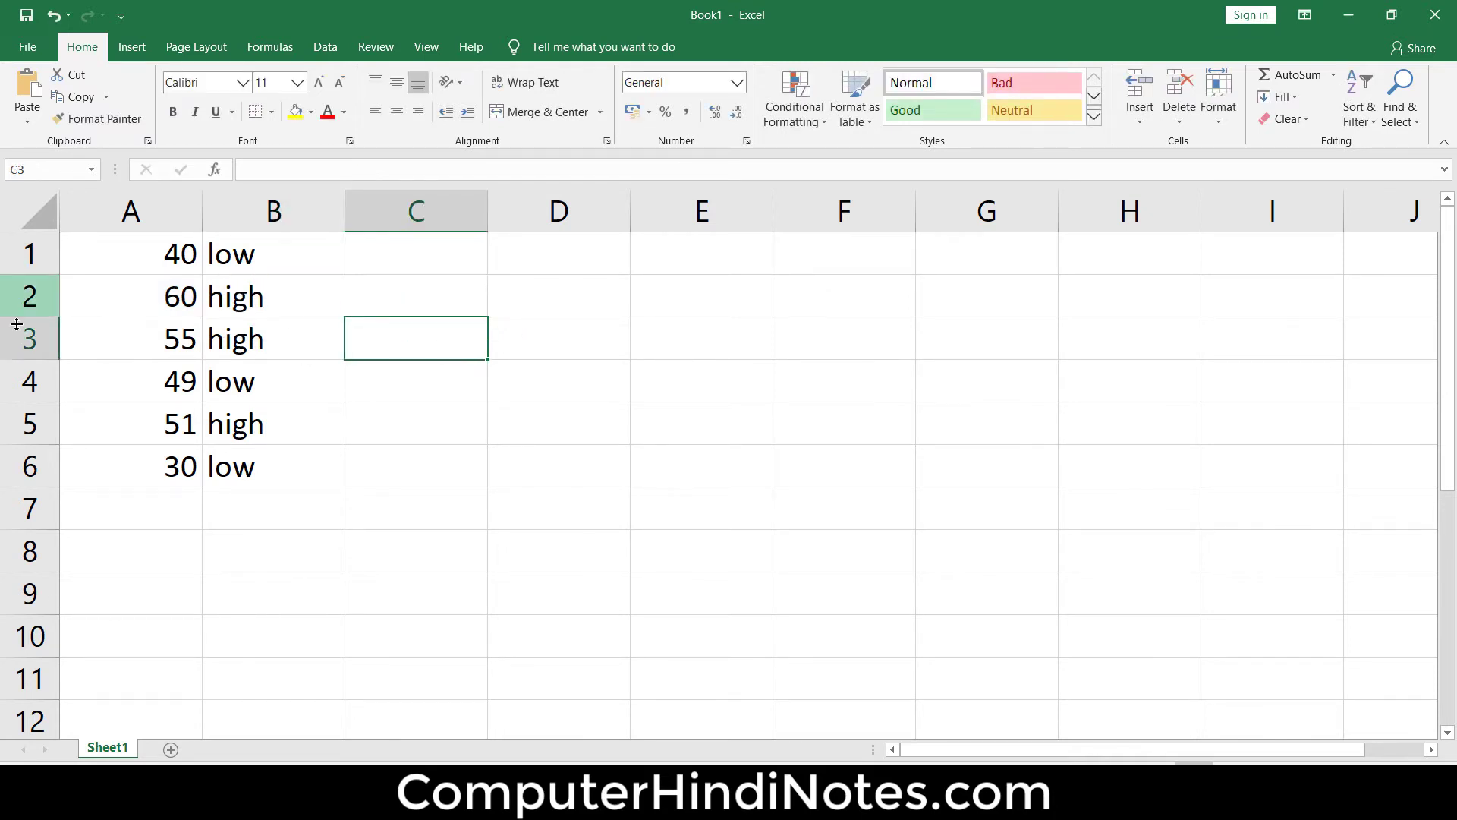
Enter the numbers 34, 35, 18, 56, 20 and 80 into C1:C6
left_click(441, 237)
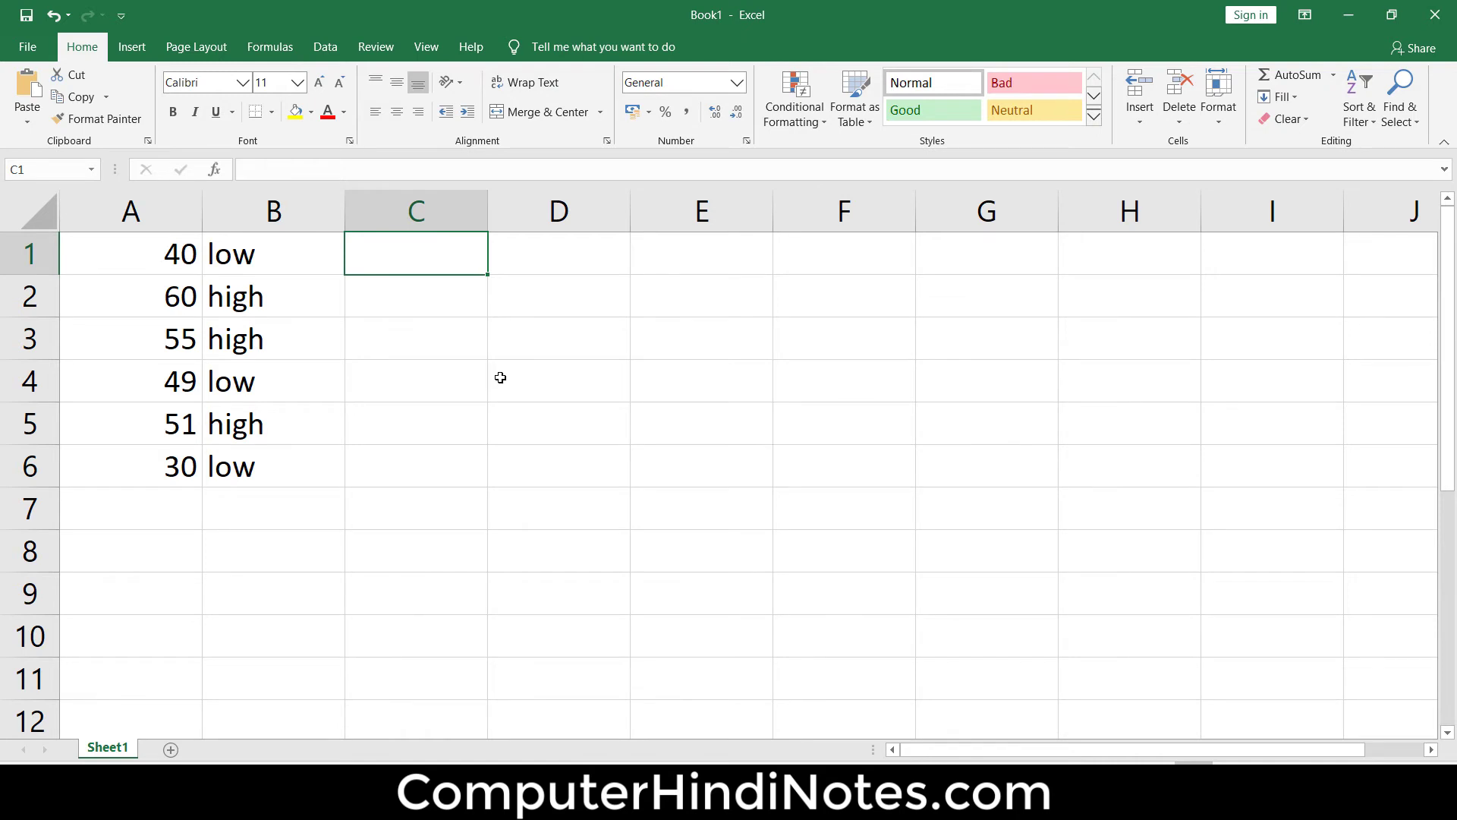
type("34")
key("Return")
type("35 ")
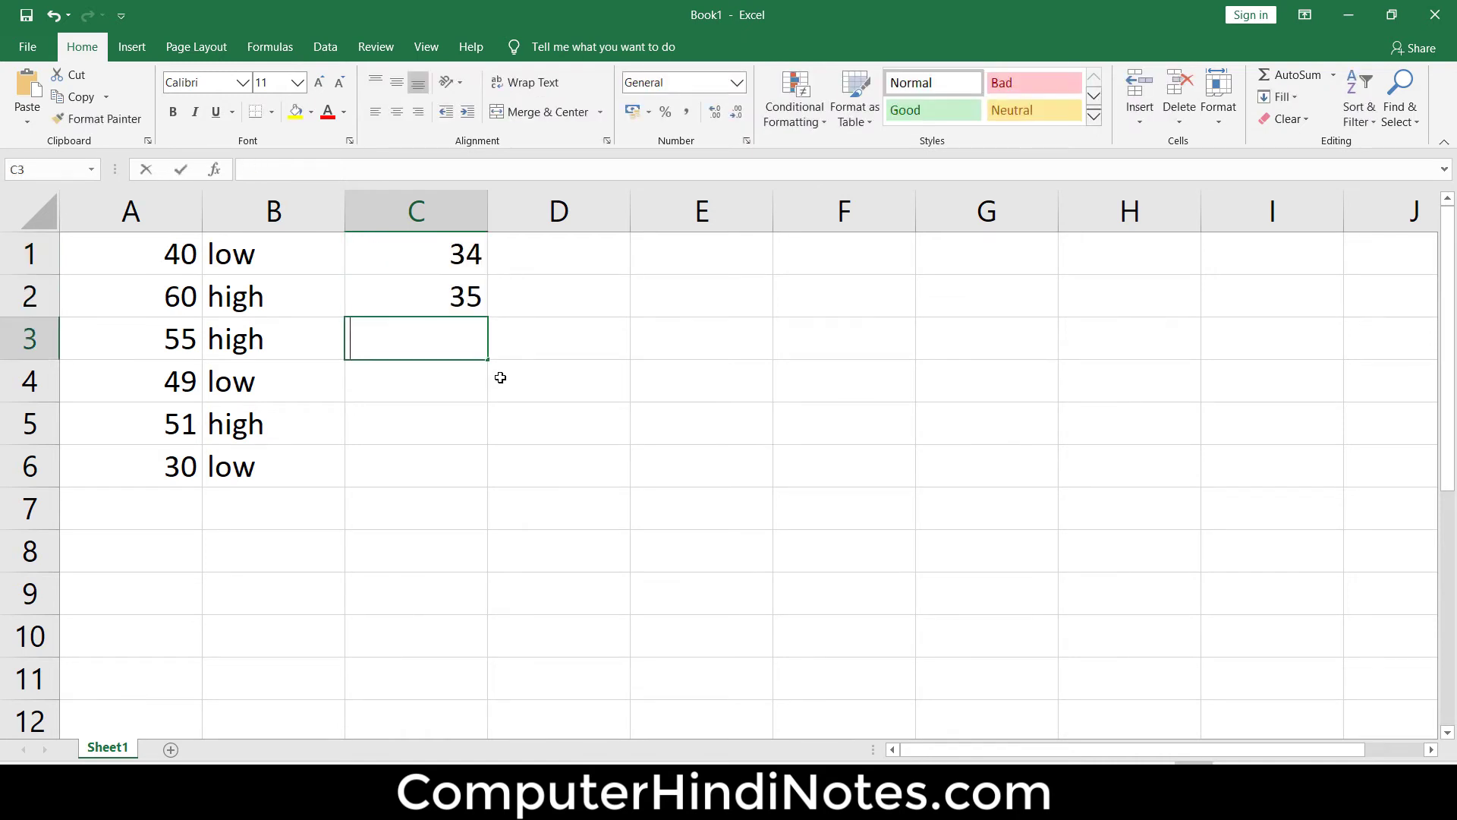
type("63 56 33")
key("ctrl+z")
type("40 80")
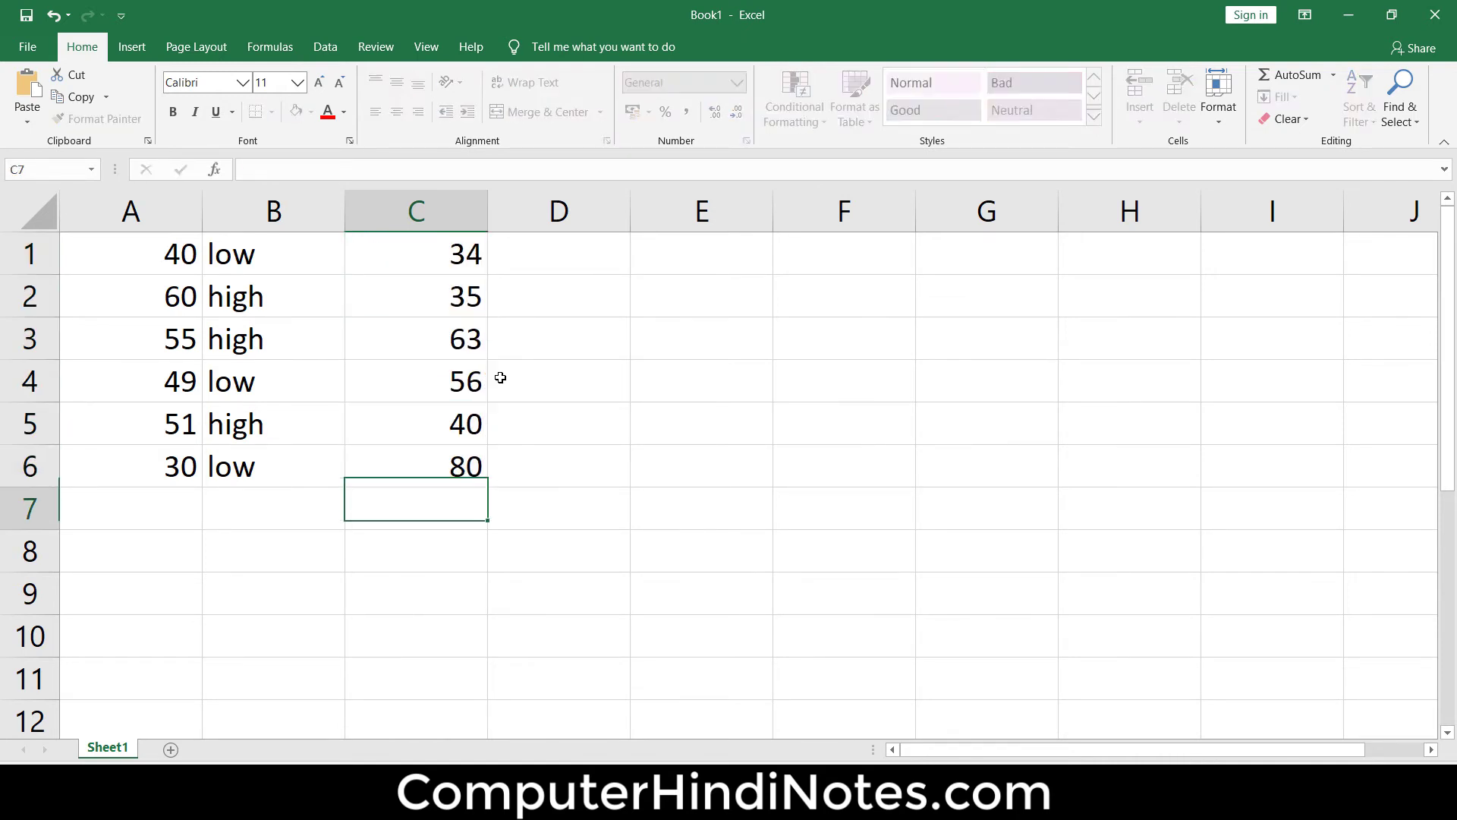
key("Up")
key("Up")
key("F2")
key("BackSpace")
type("230")
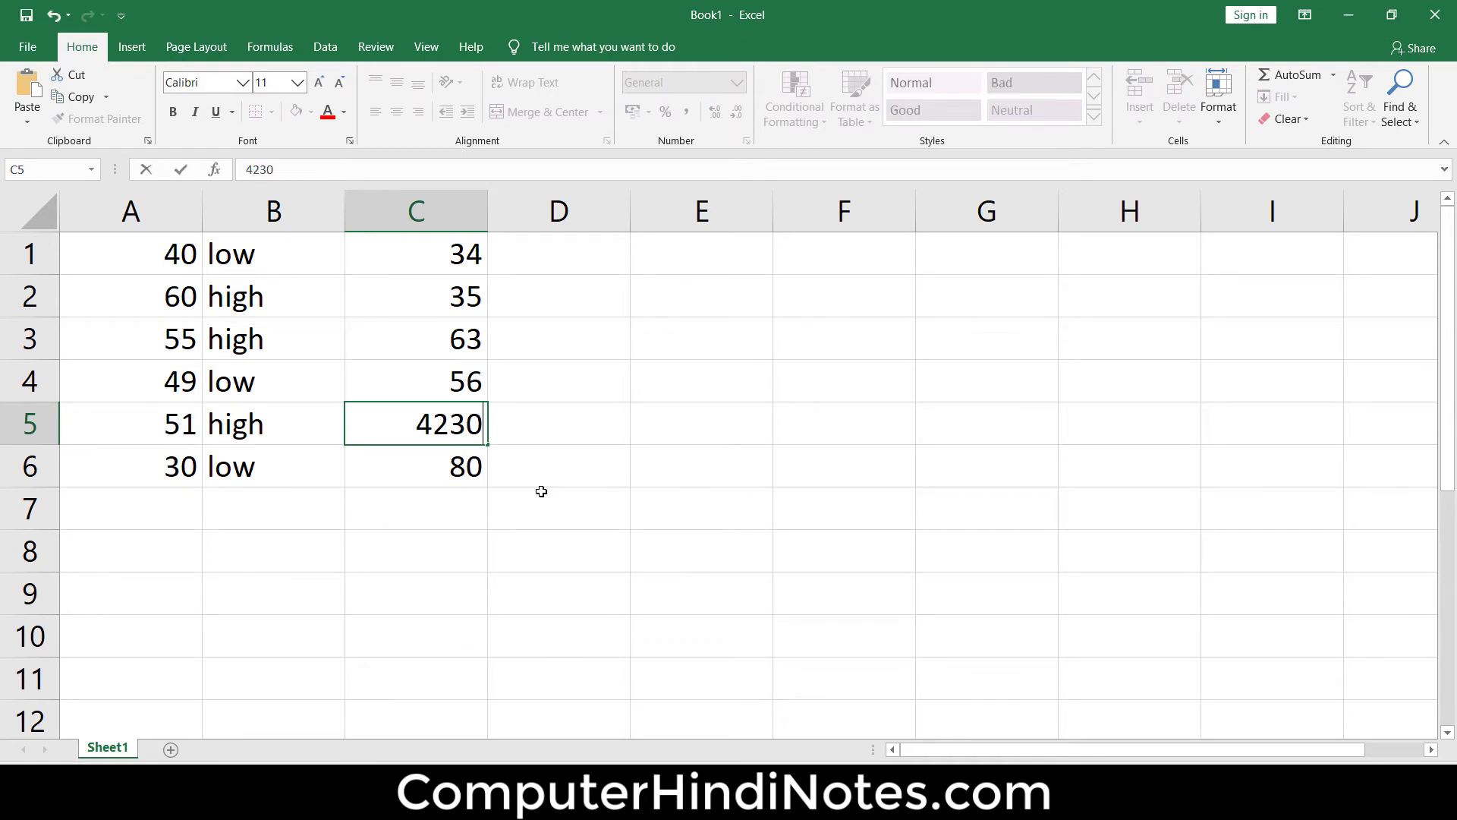
key("shift+Home")
type("20")
key("Return")
key("Up")
key("Up")
key("Up")
type("18")
left_click(559, 256)
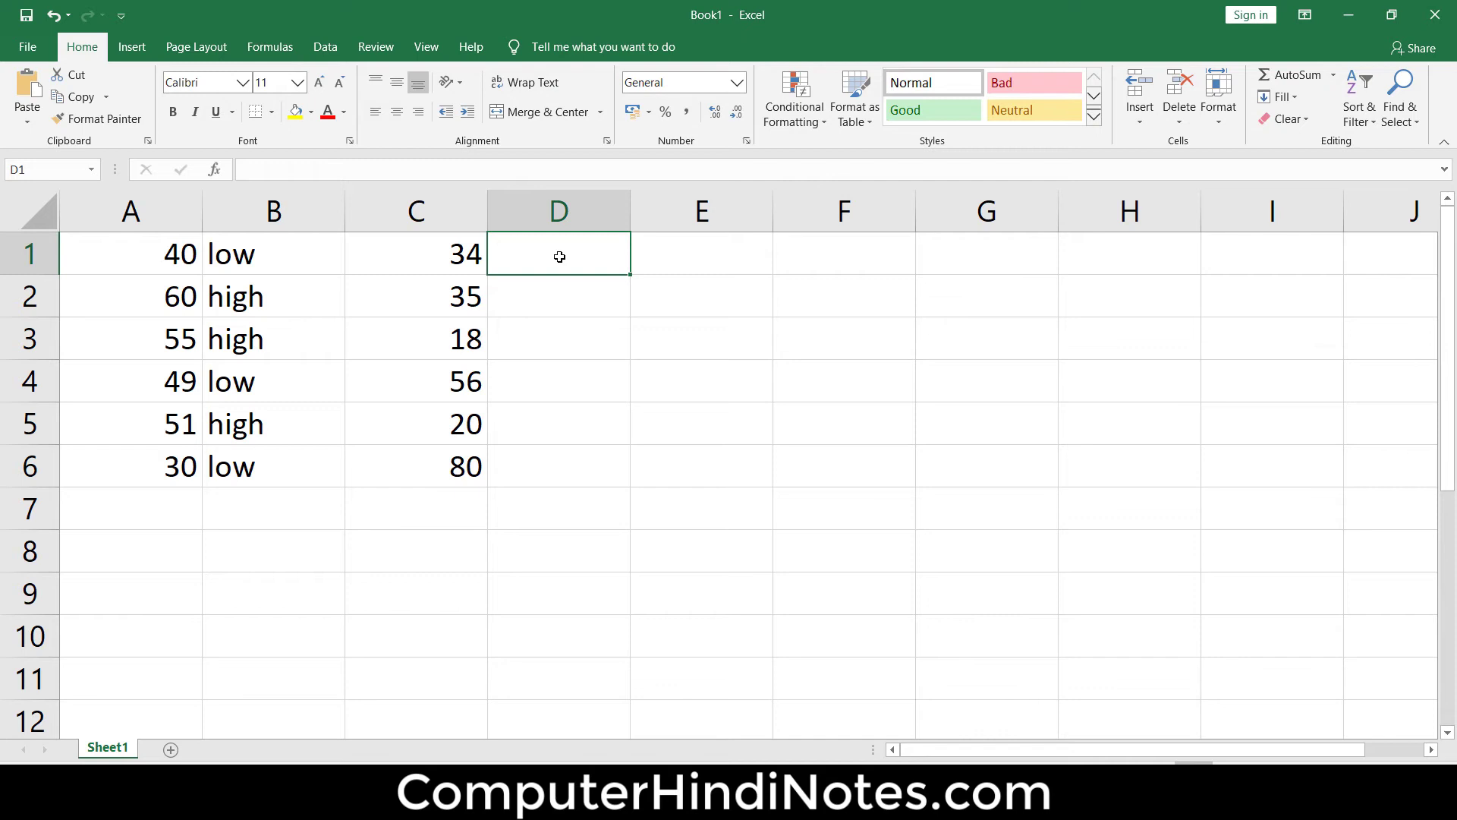
Copy C1:C6 and paste the values into E1:E6
left_click_drag(459, 252, 447, 478)
key("ctrl+c")
left_click(696, 262)
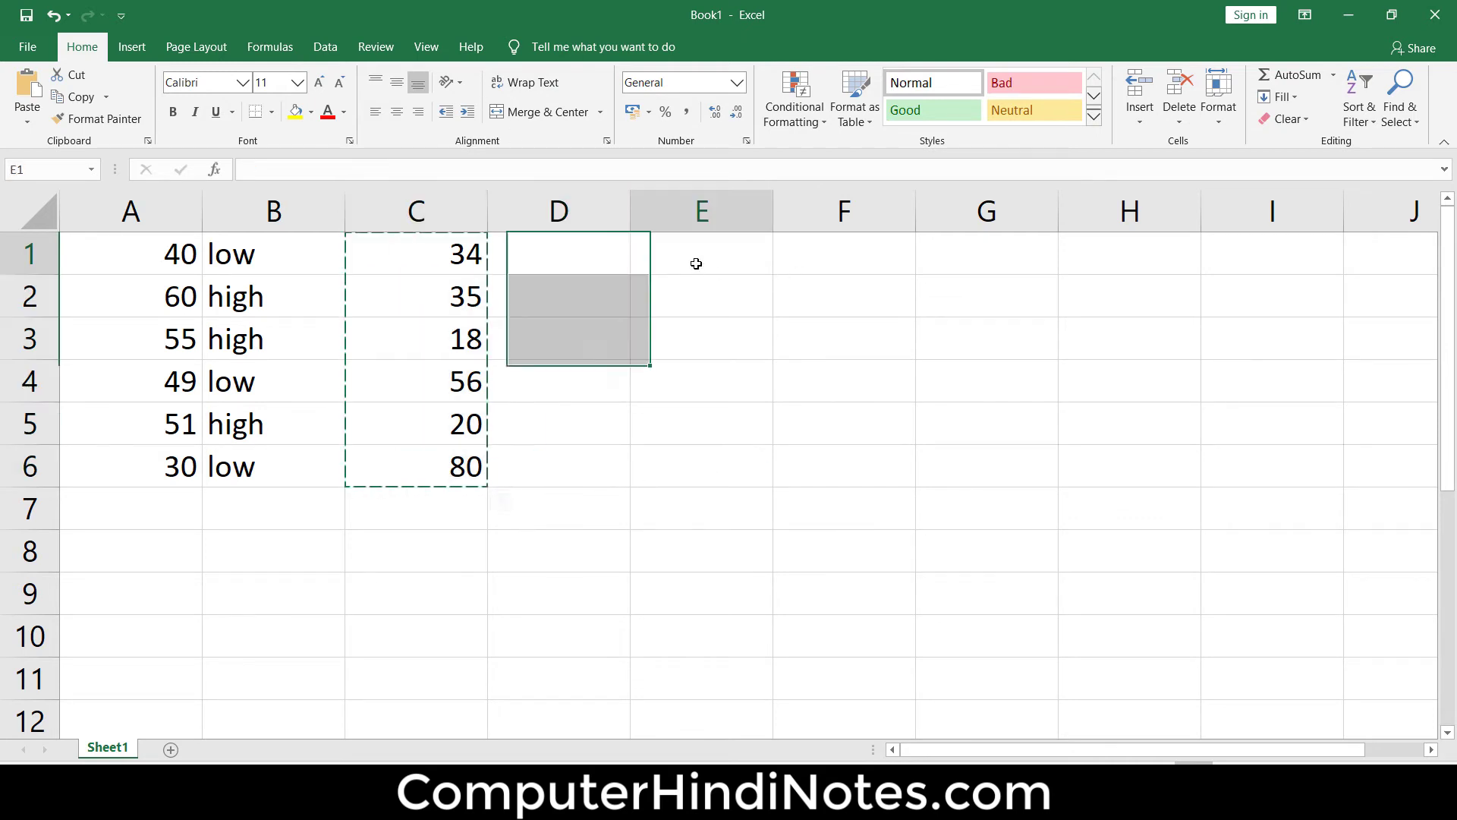
key("ctrl+v")
left_click(1128, 423)
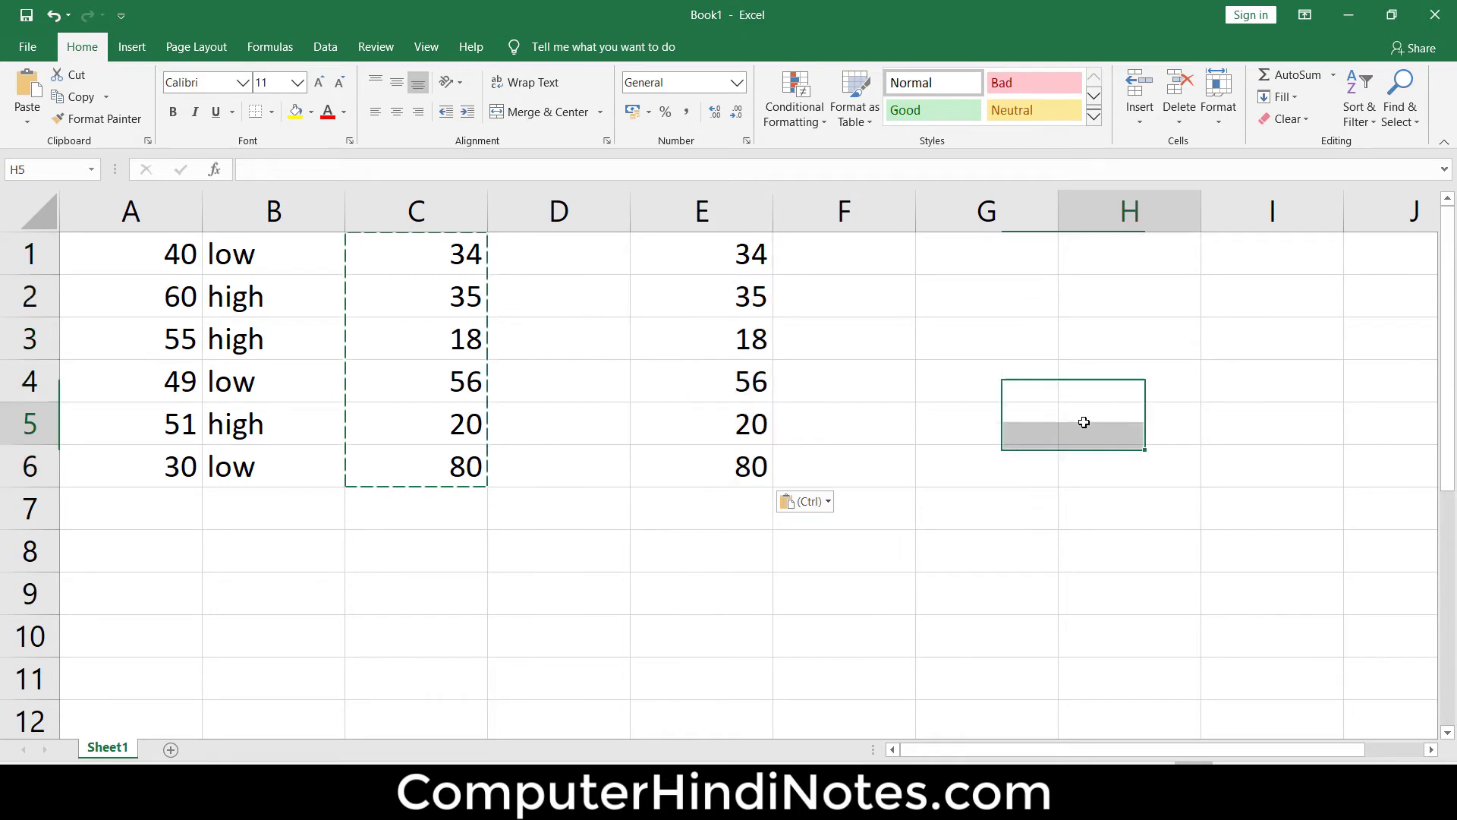
double_click(519, 261)
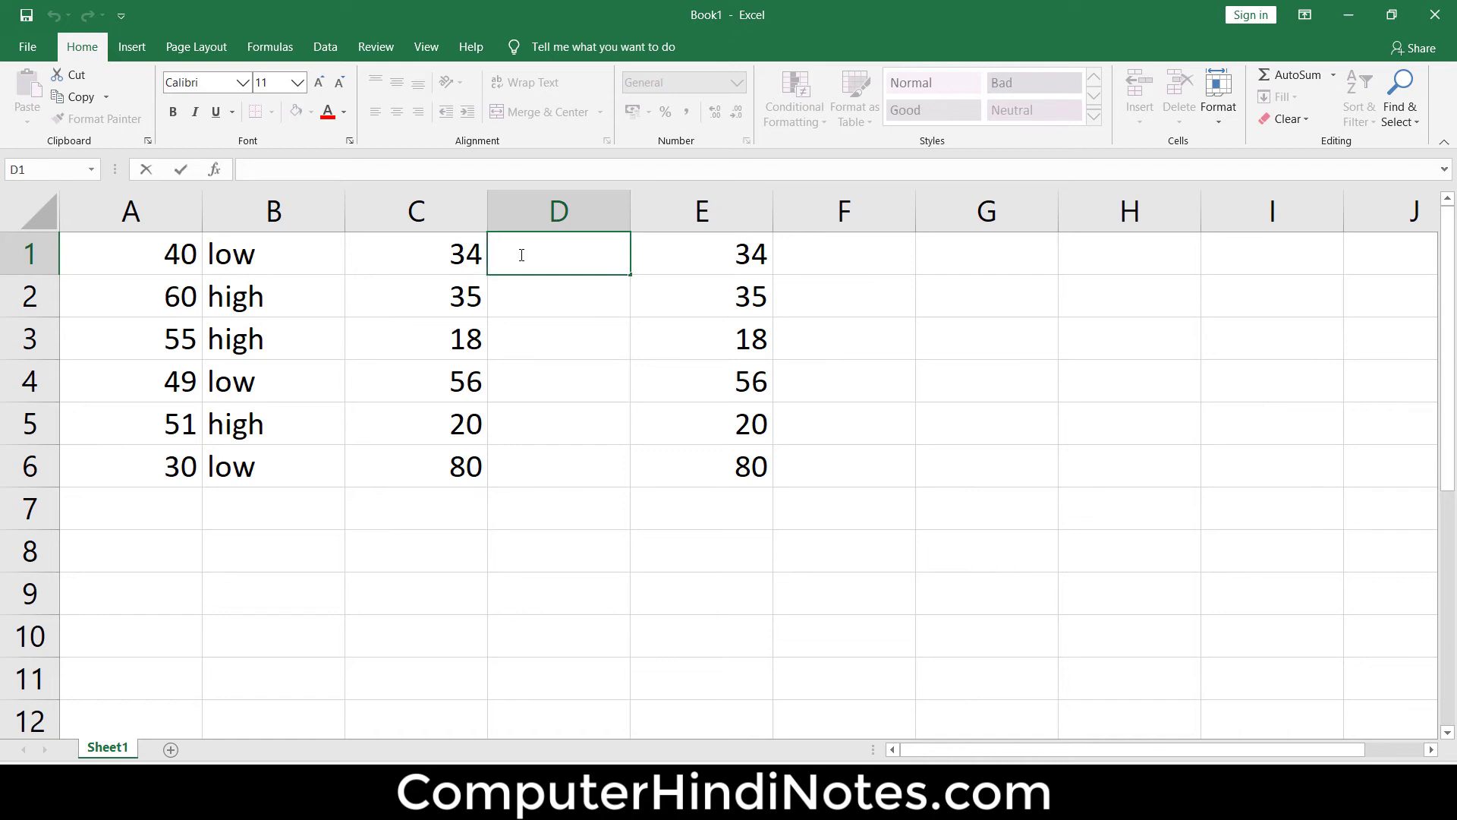
Enter =IF(C1>33,"pass","fail") in D1 and fill it down to D6
type("=")
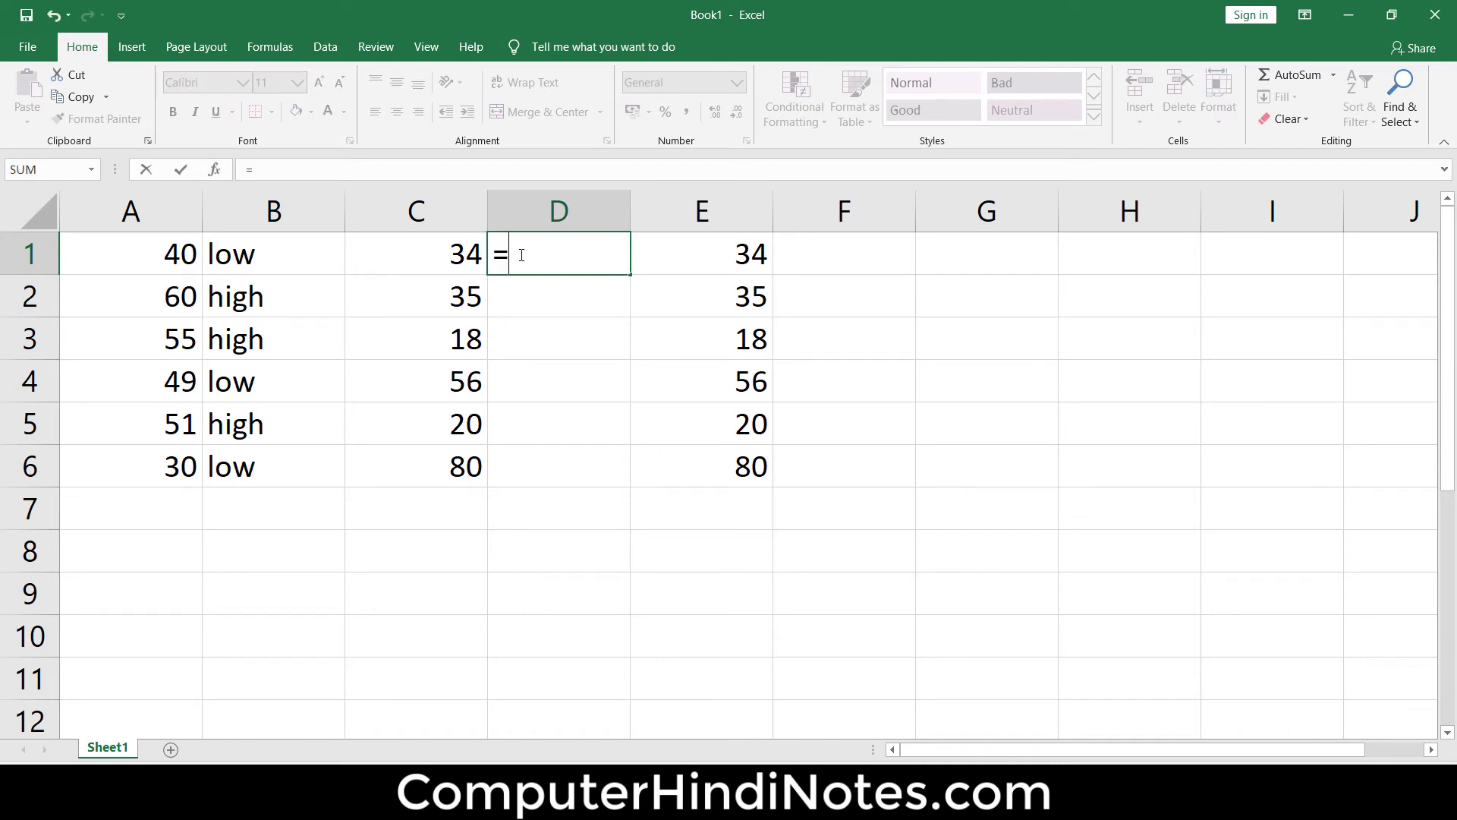
type("if")
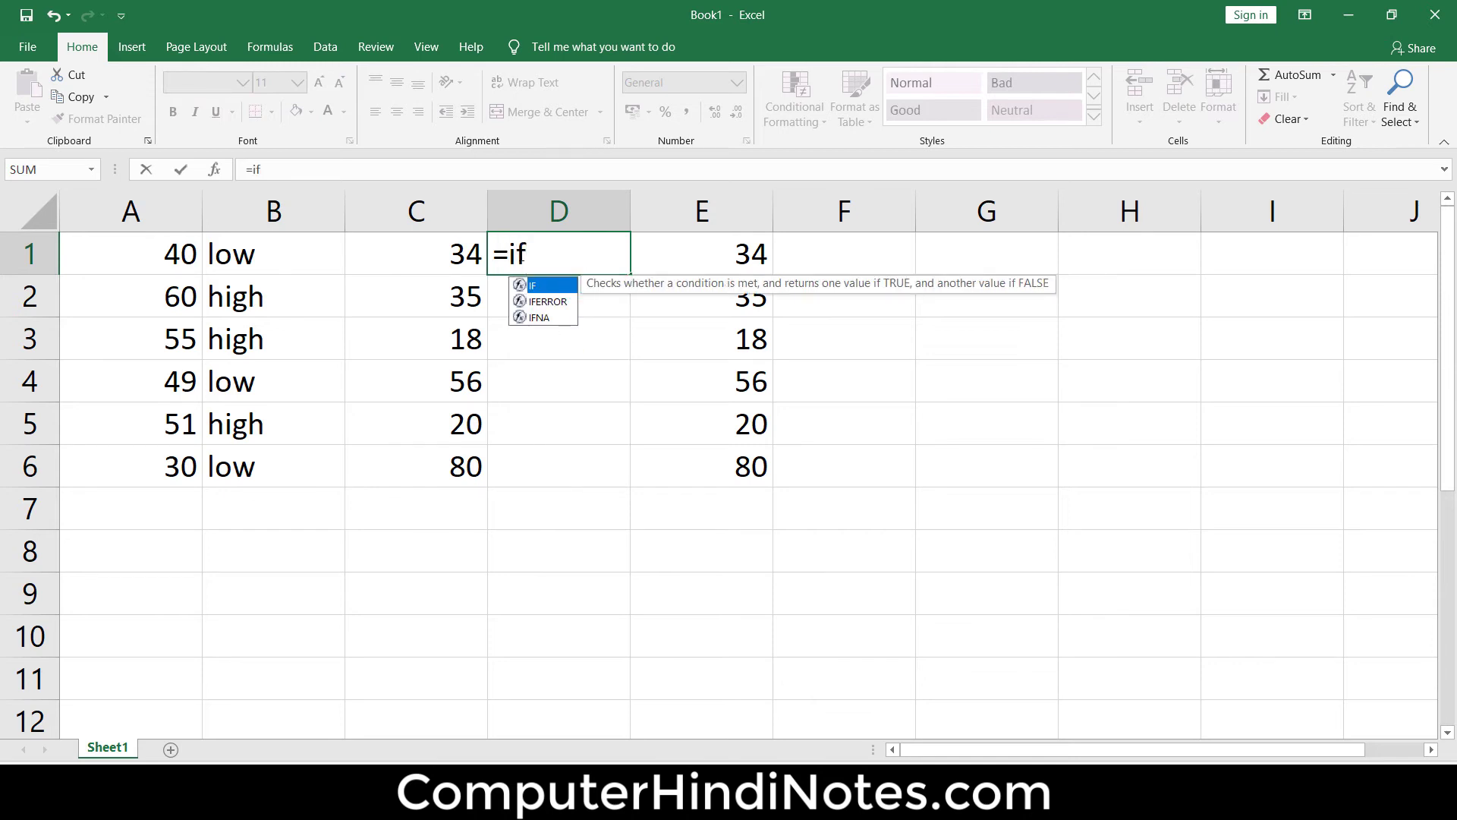
type("(")
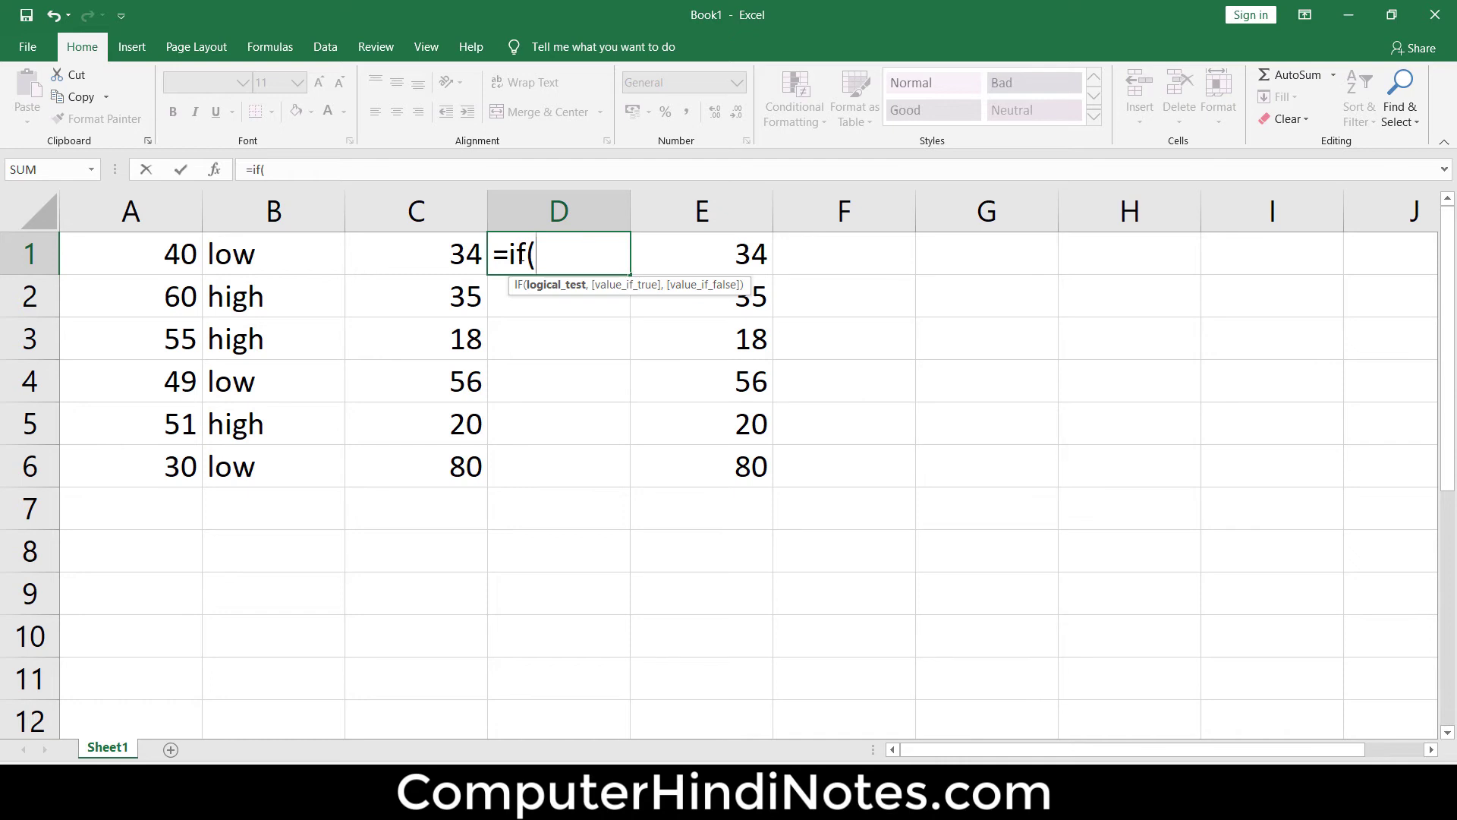
left_click(426, 250)
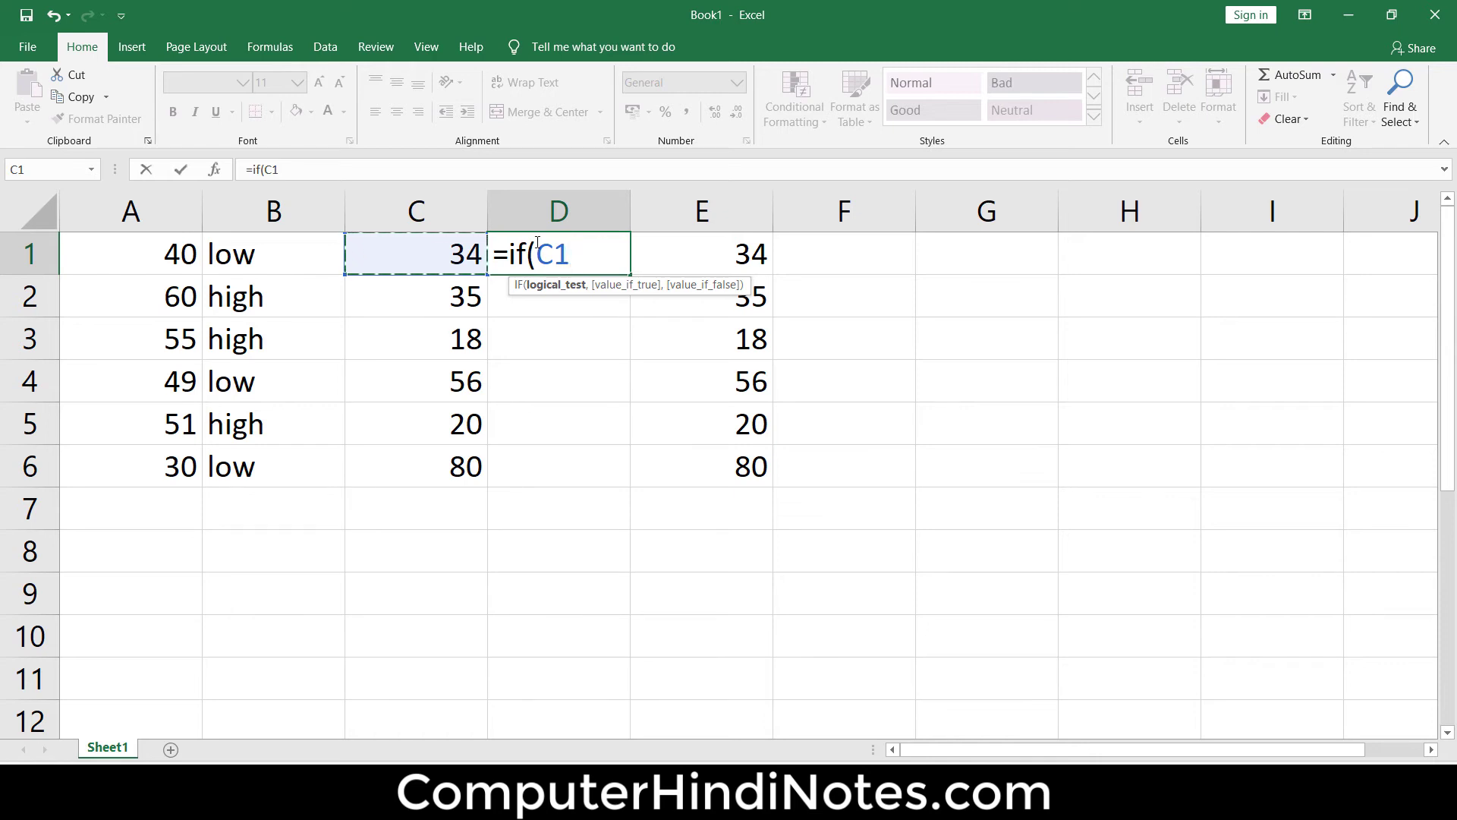
type(">33")
type(",")
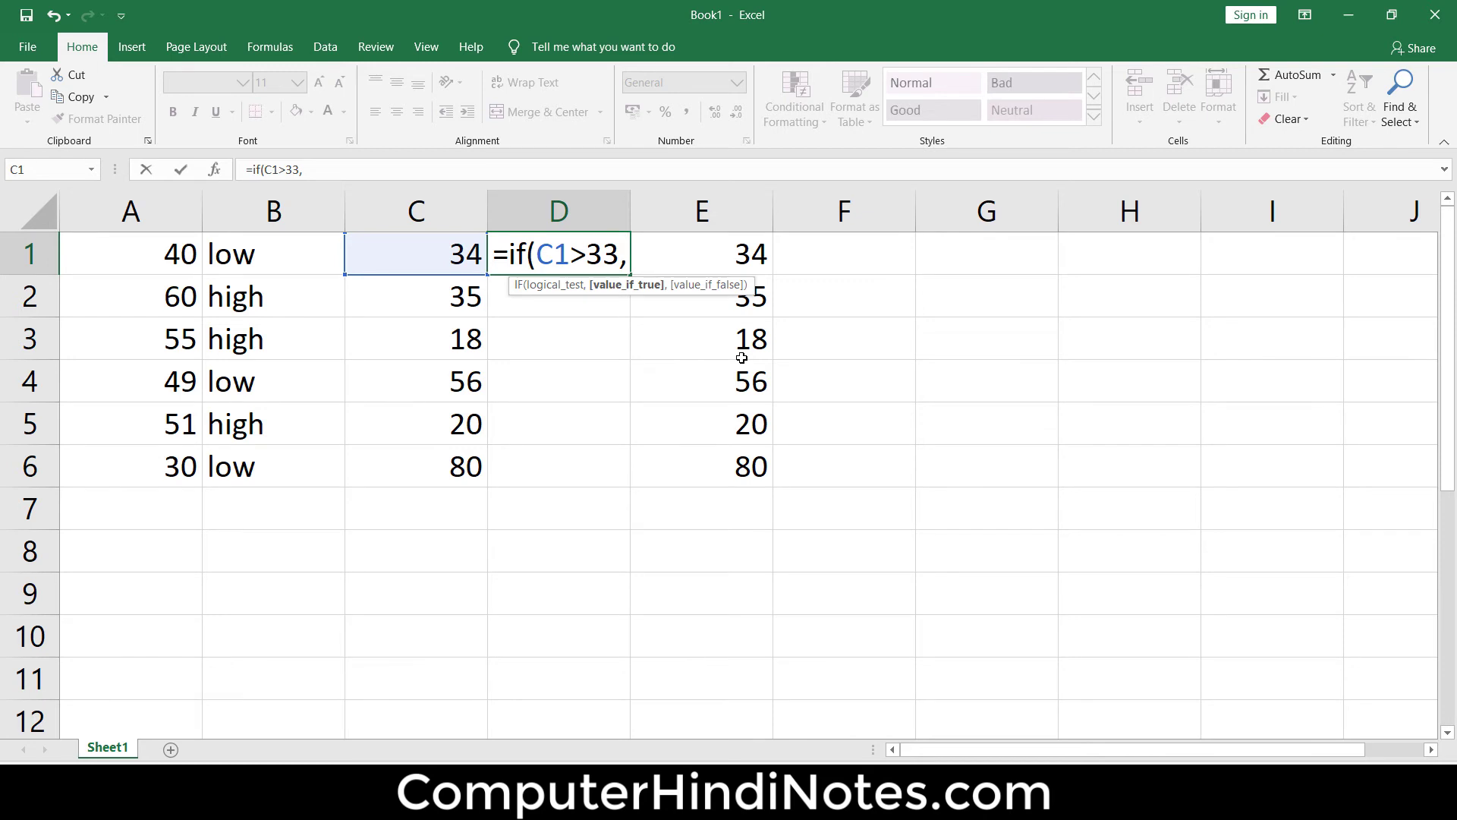
type("\"pa")
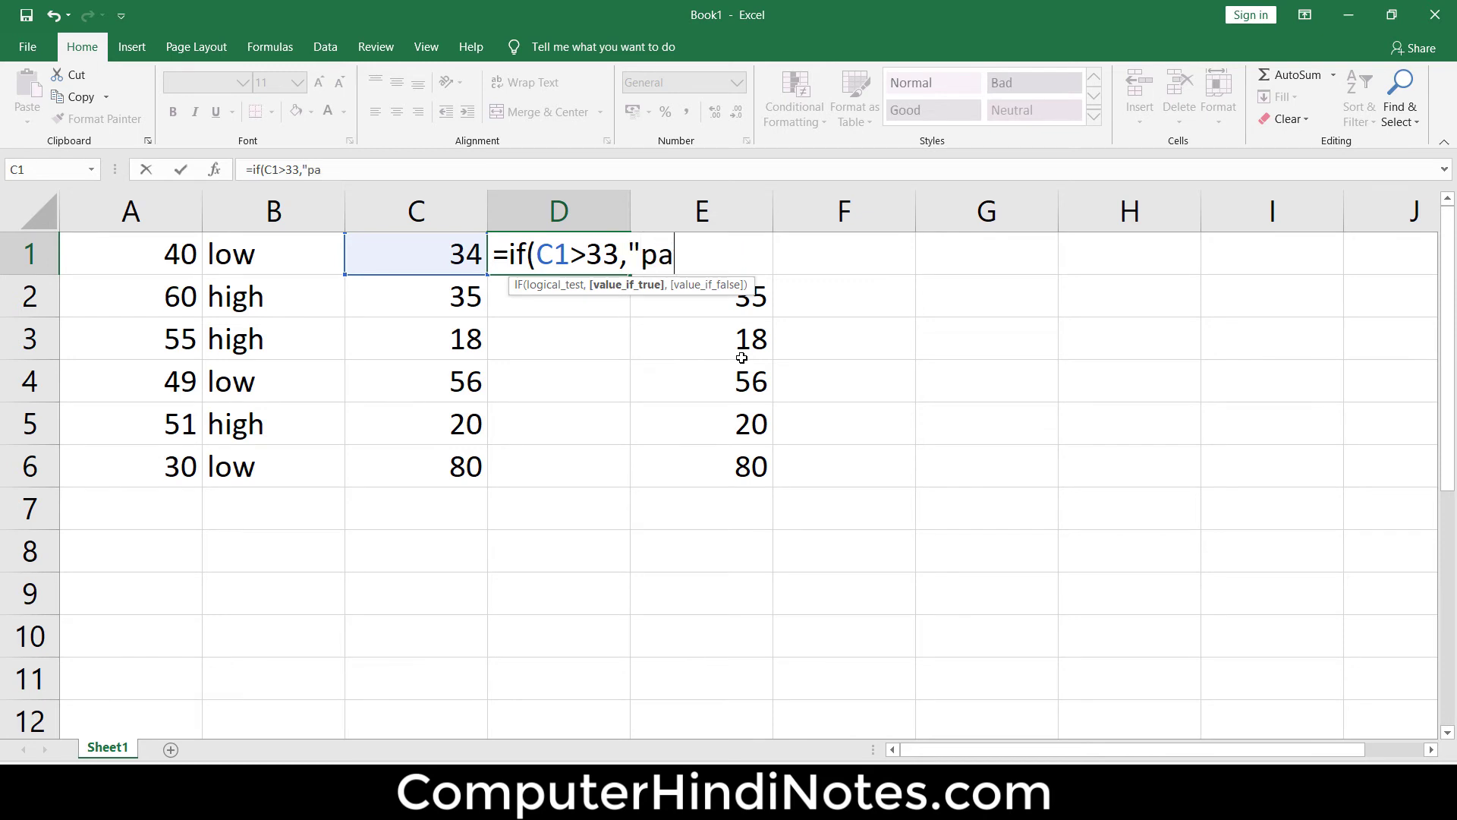
type("ss\"")
type(",")
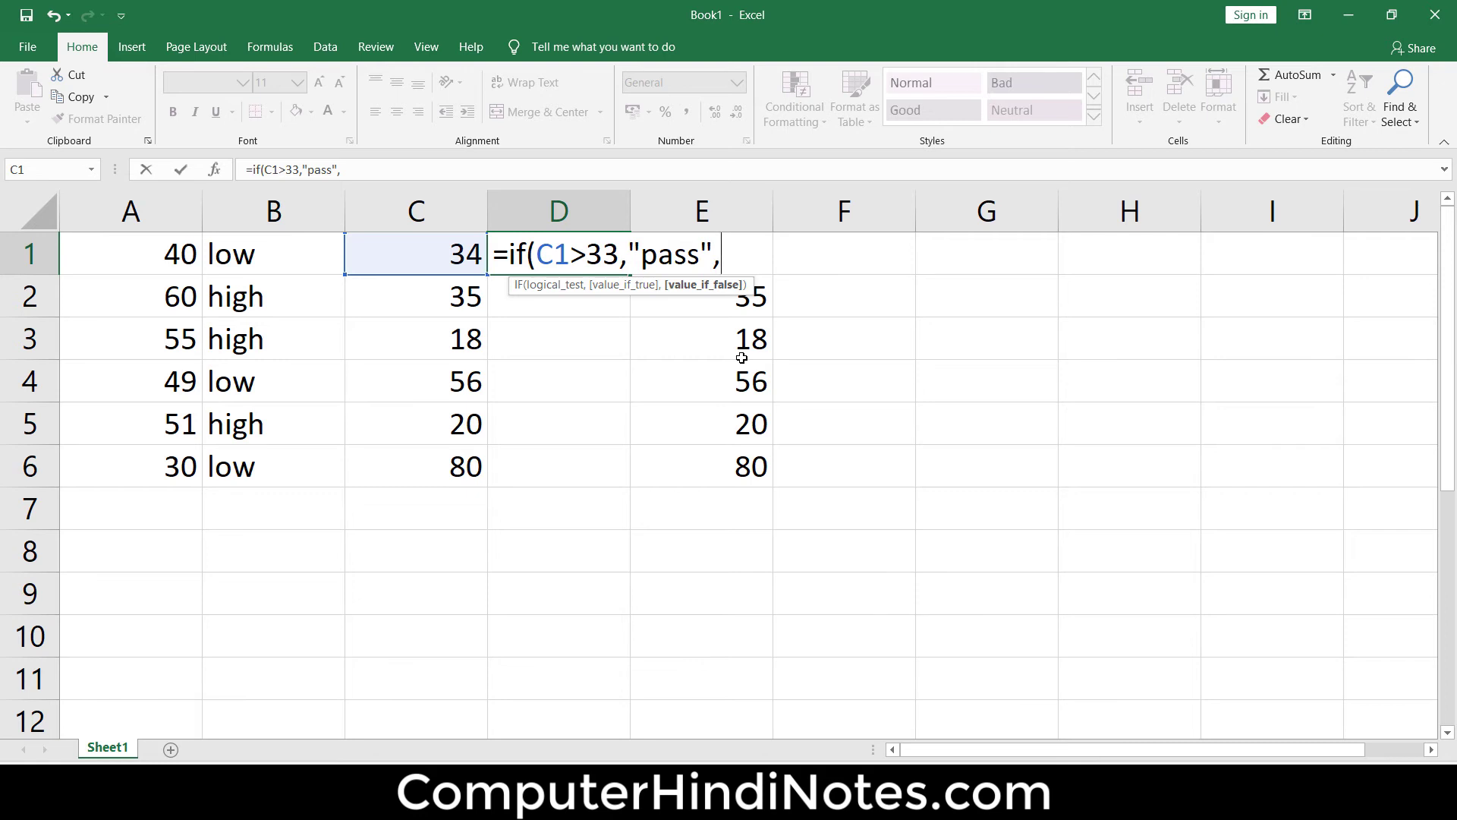
type("\"fail")
type("\")")
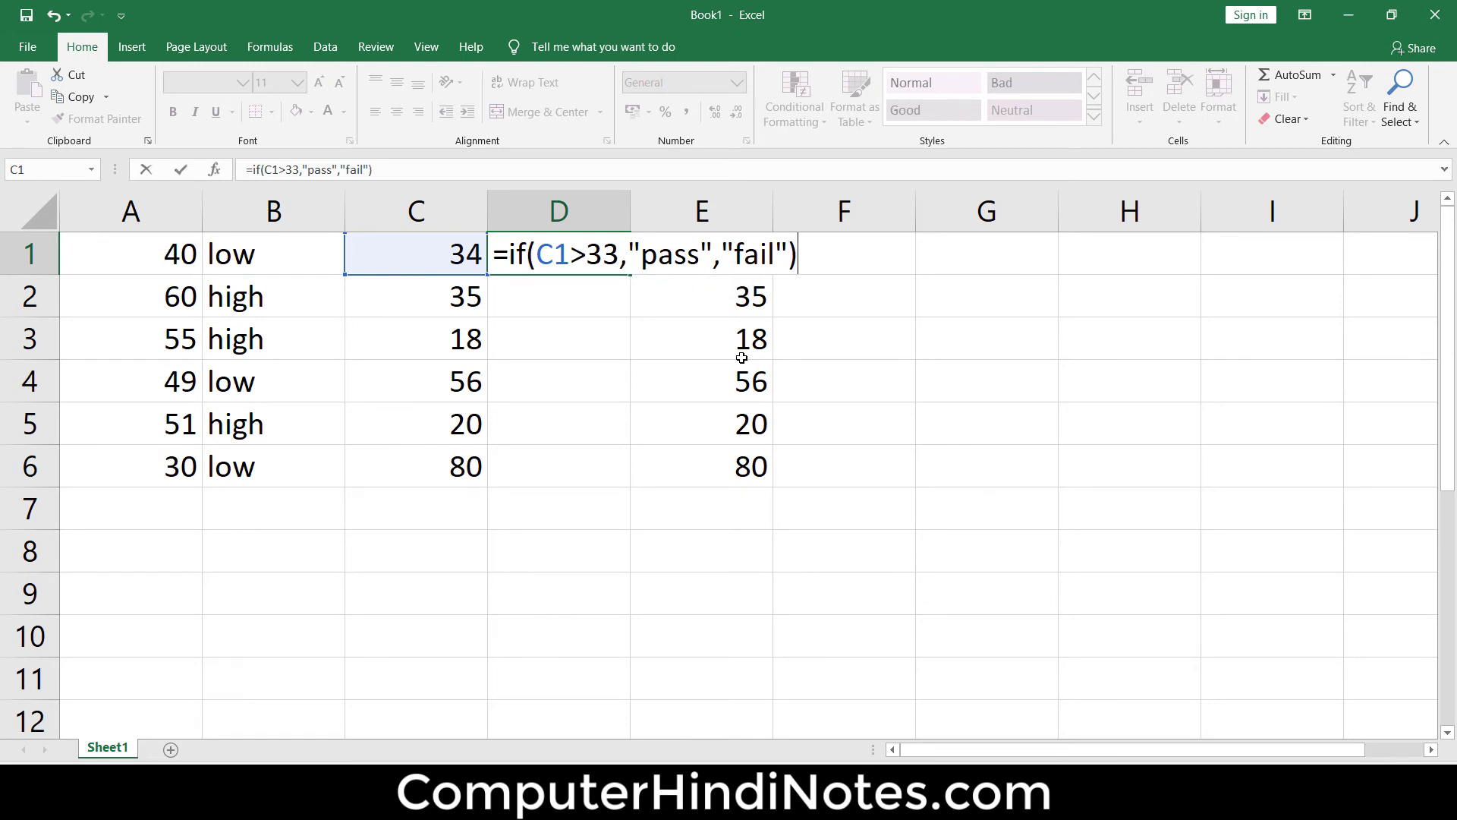
key("Return")
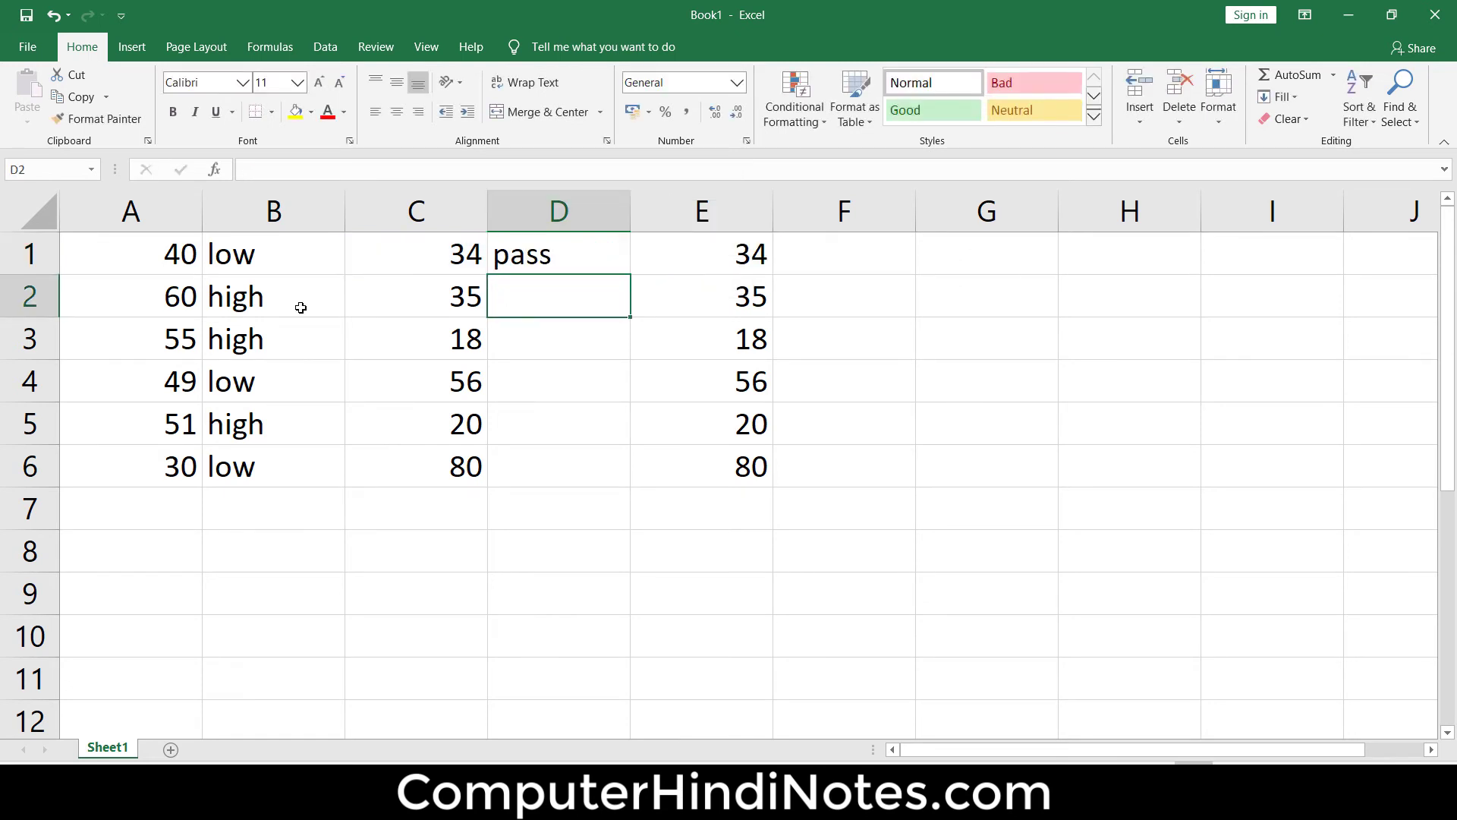
left_click(574, 241)
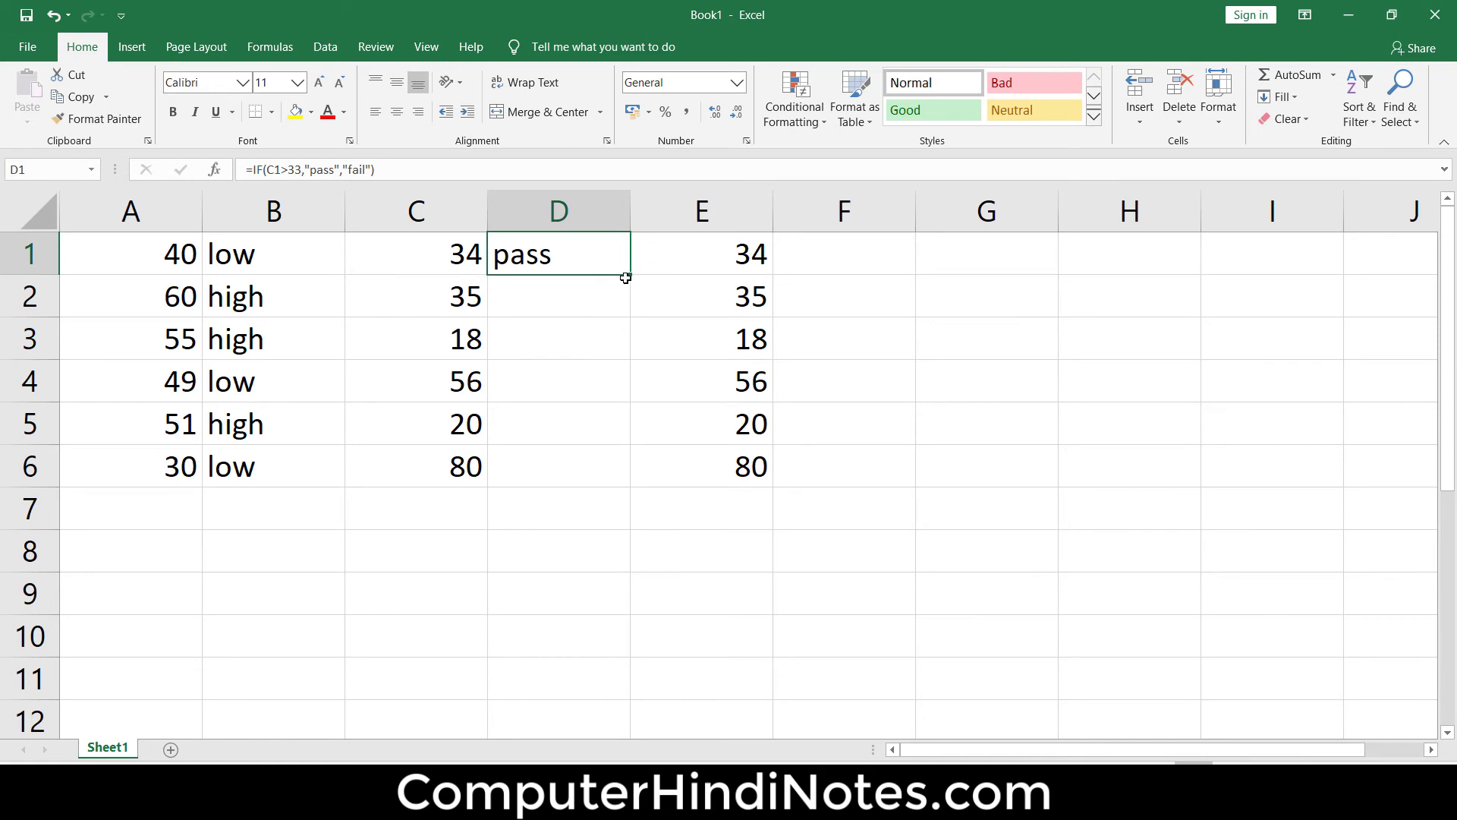
left_click_drag(630, 275, 622, 504)
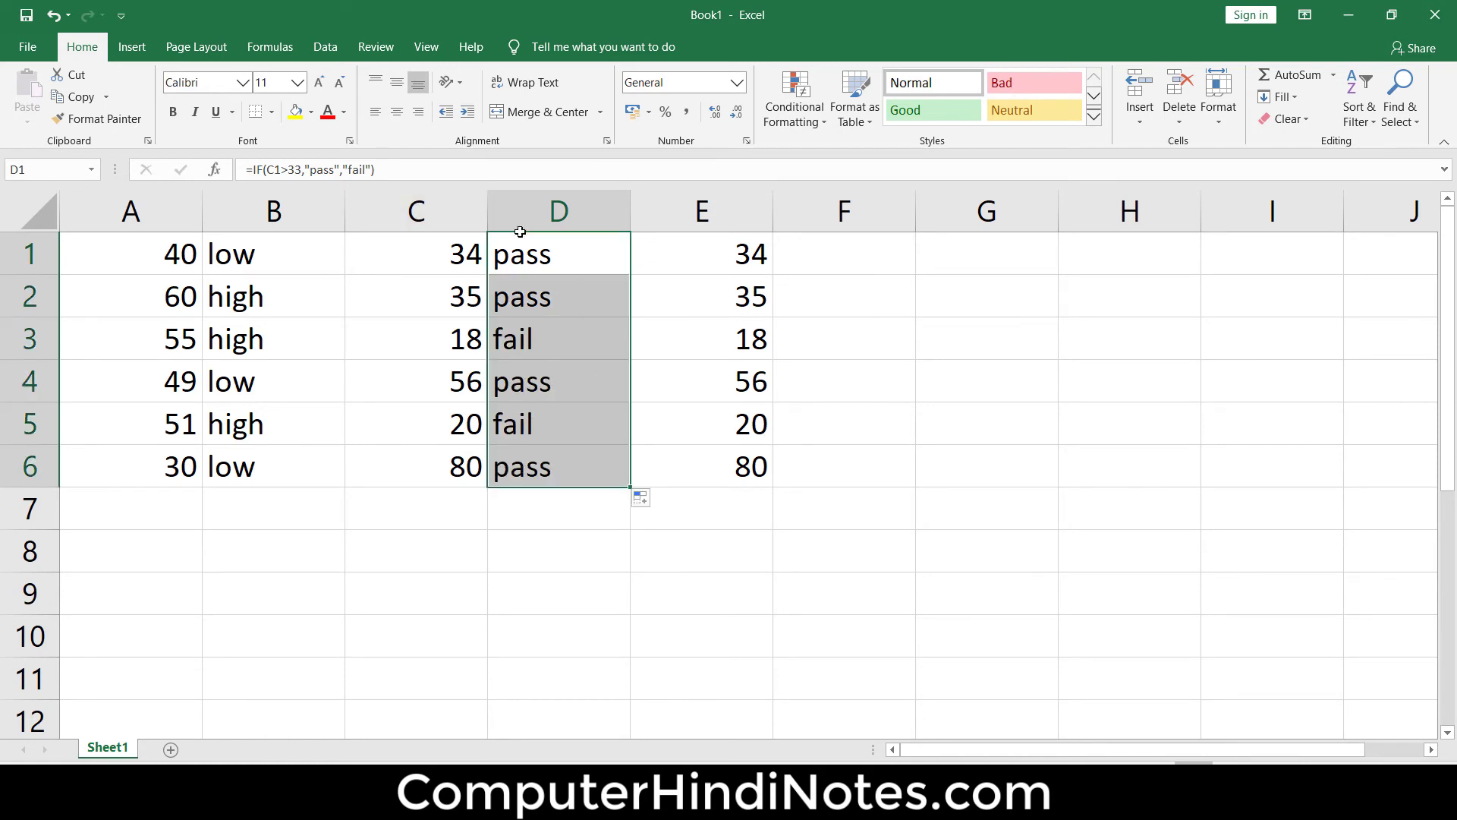
Try other cell references in D1's condition, then restore the original C1>33 test
left_click(531, 264)
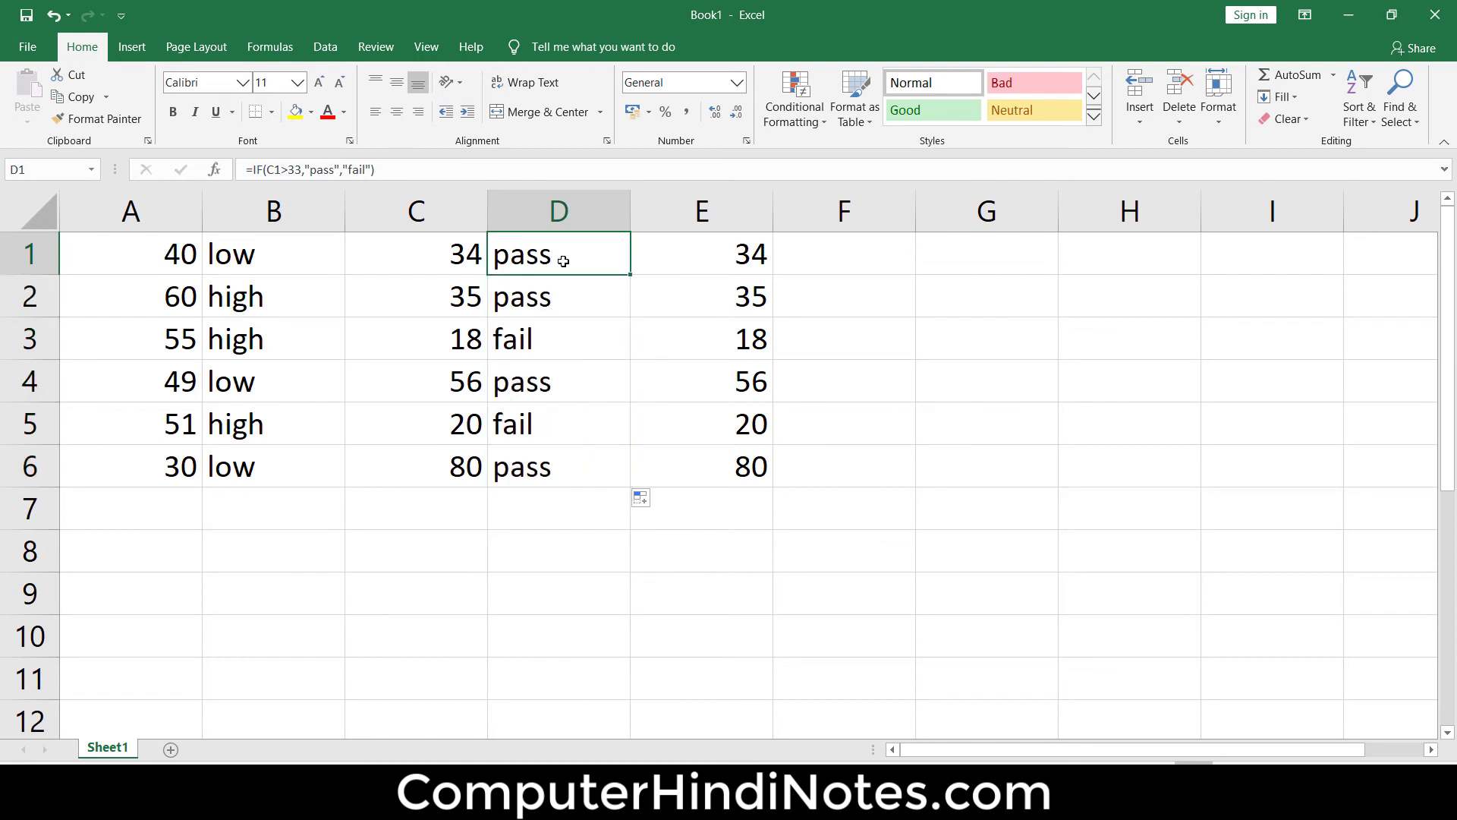
double_click(563, 261)
left_click_drag(624, 253, 544, 254)
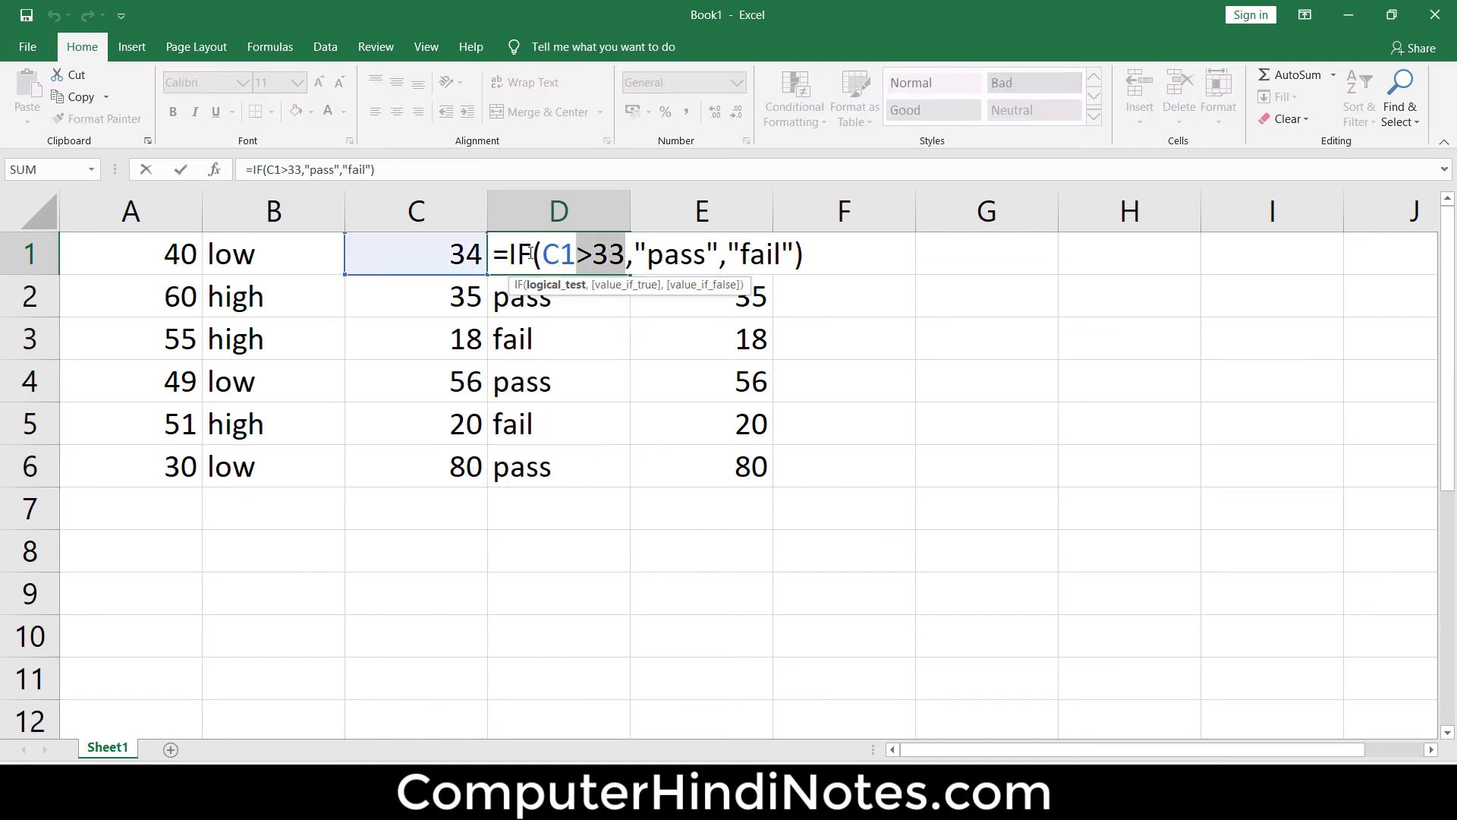
left_click(847, 383)
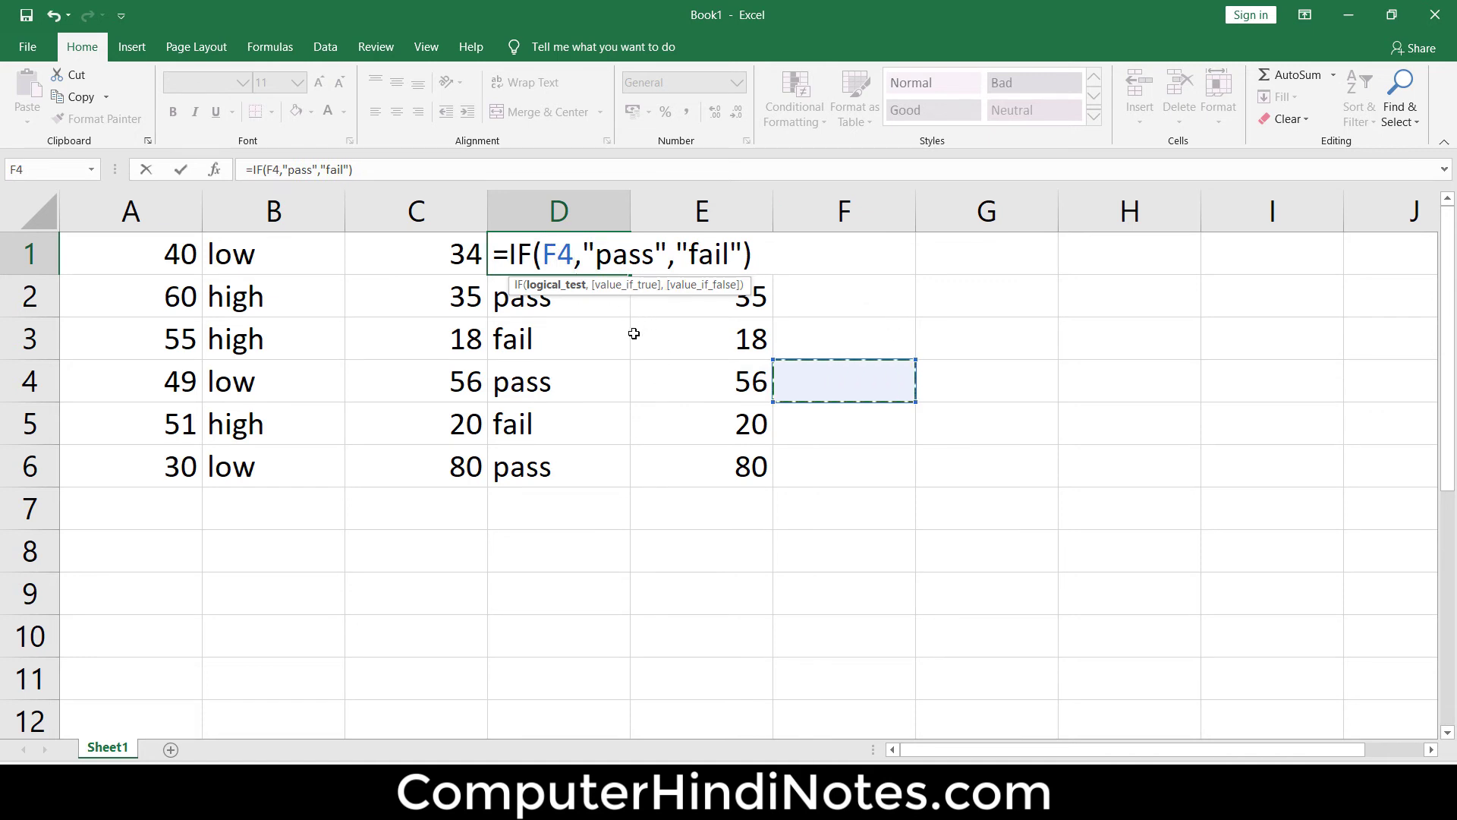
key("ctrl+z")
left_click(588, 661)
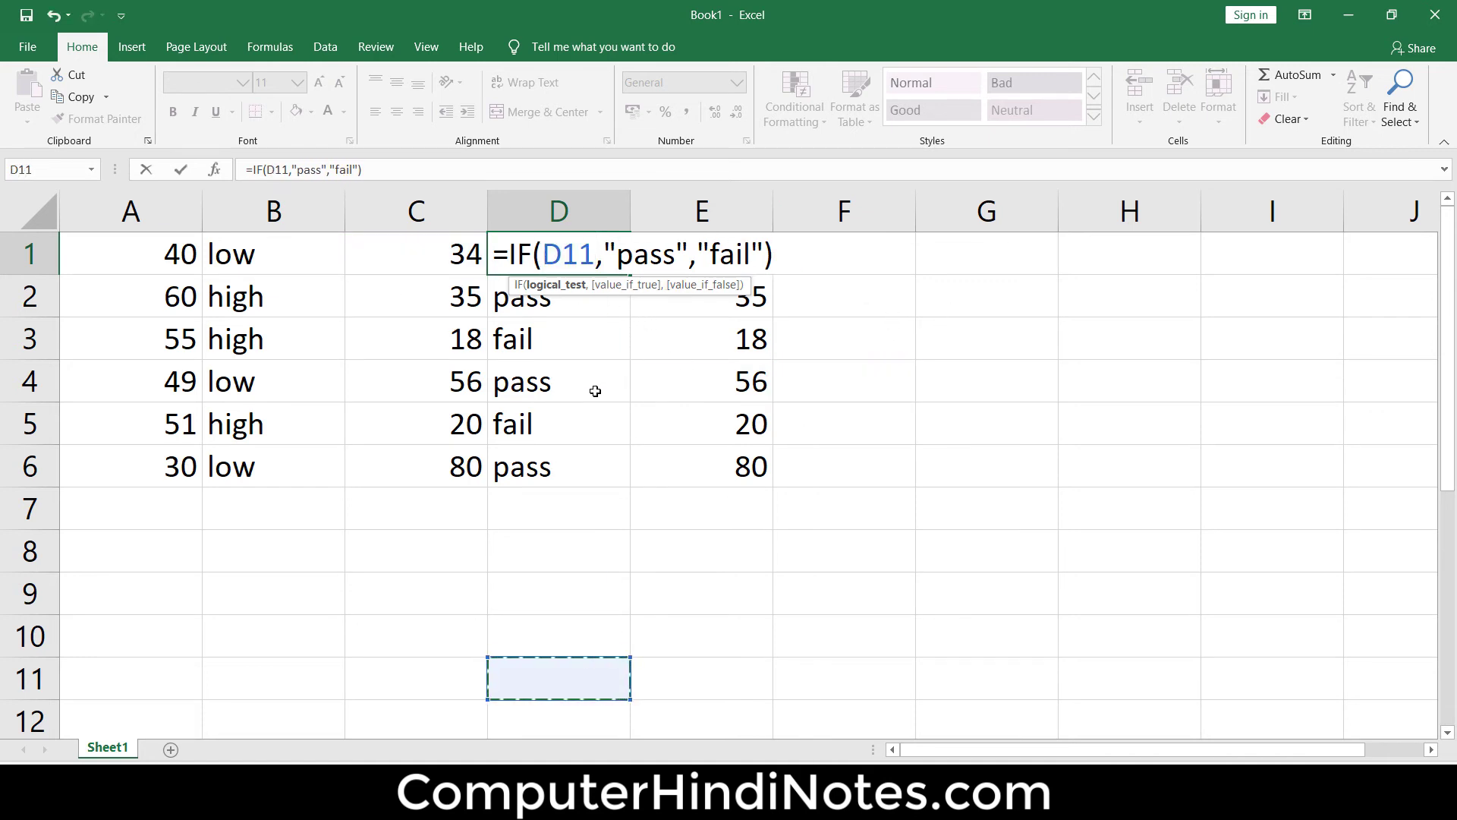
key("ctrl+z")
key("Return")
left_click(846, 342)
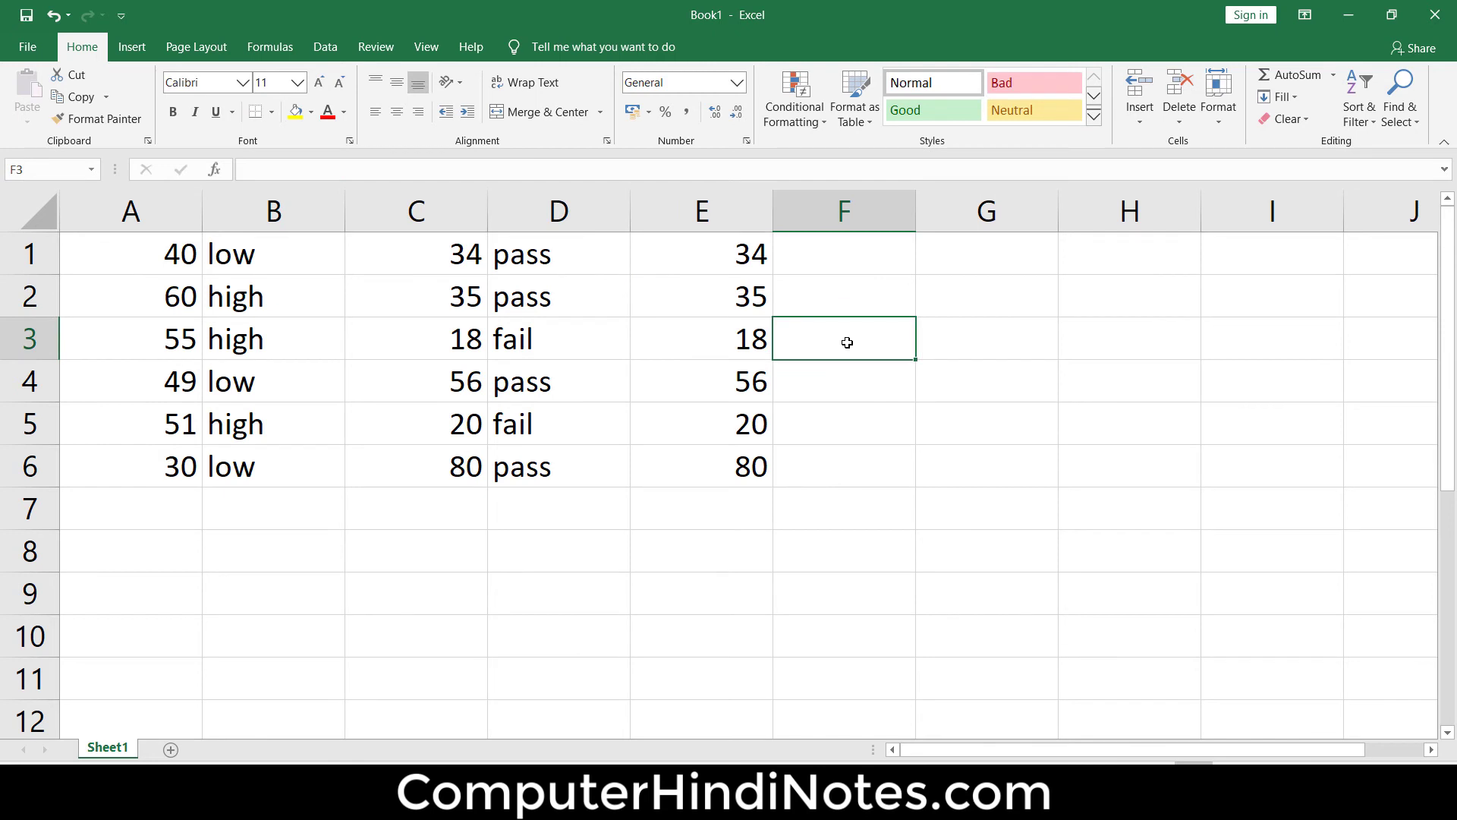
Enter =IF(E3<33,"fail","pass") in F3
type("=")
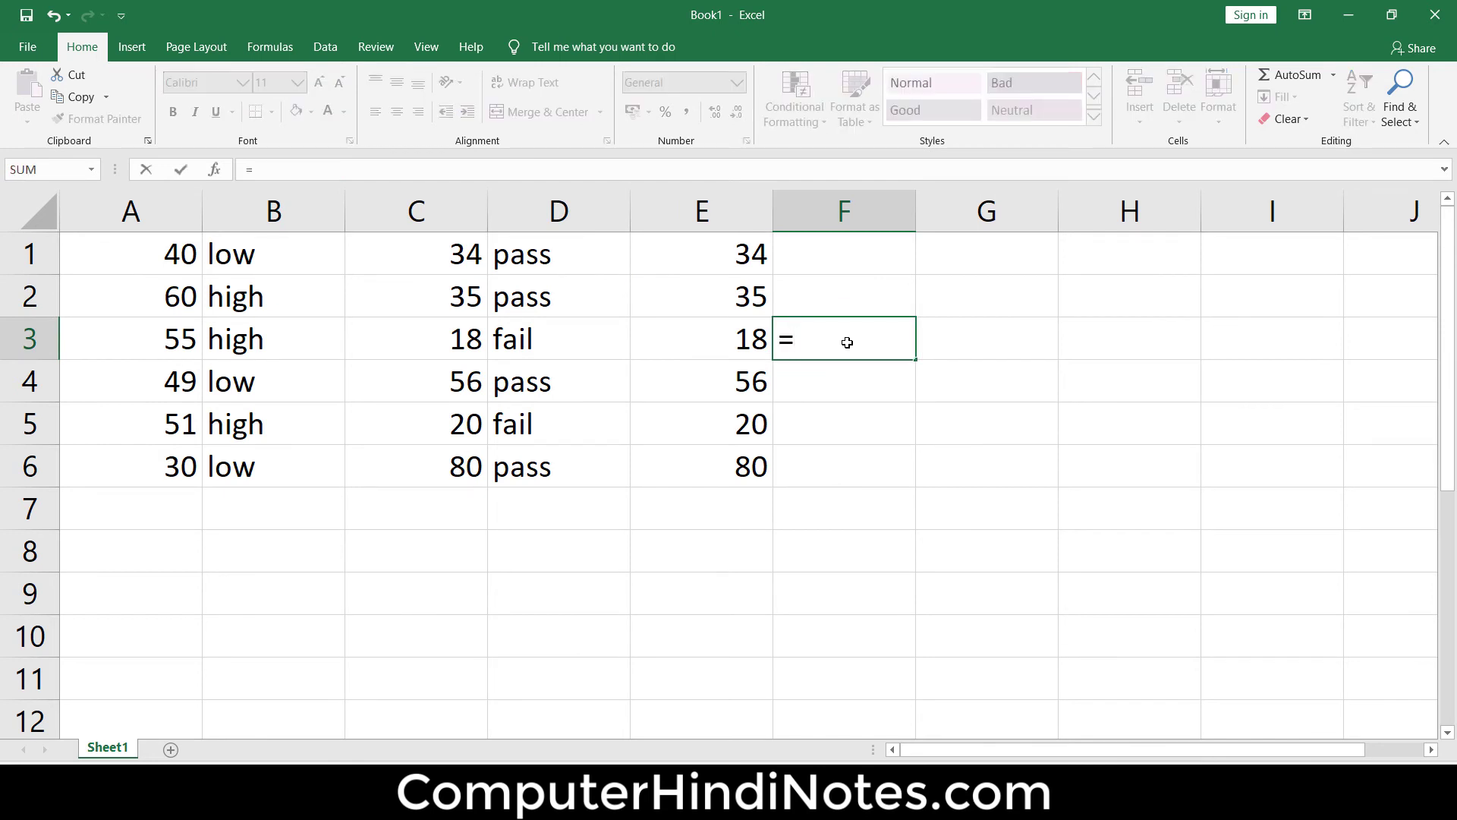
type("if(")
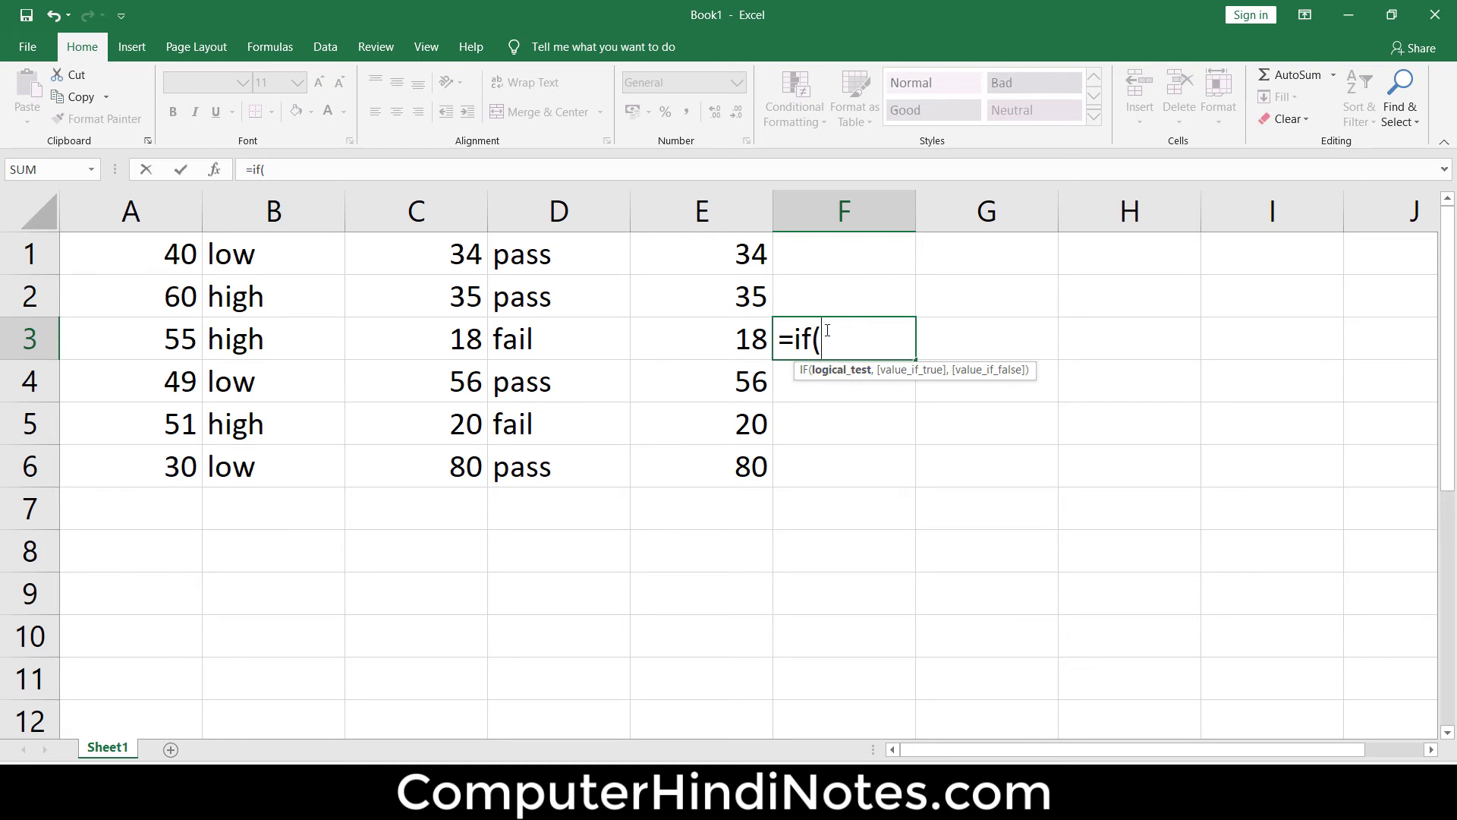
left_click(751, 335)
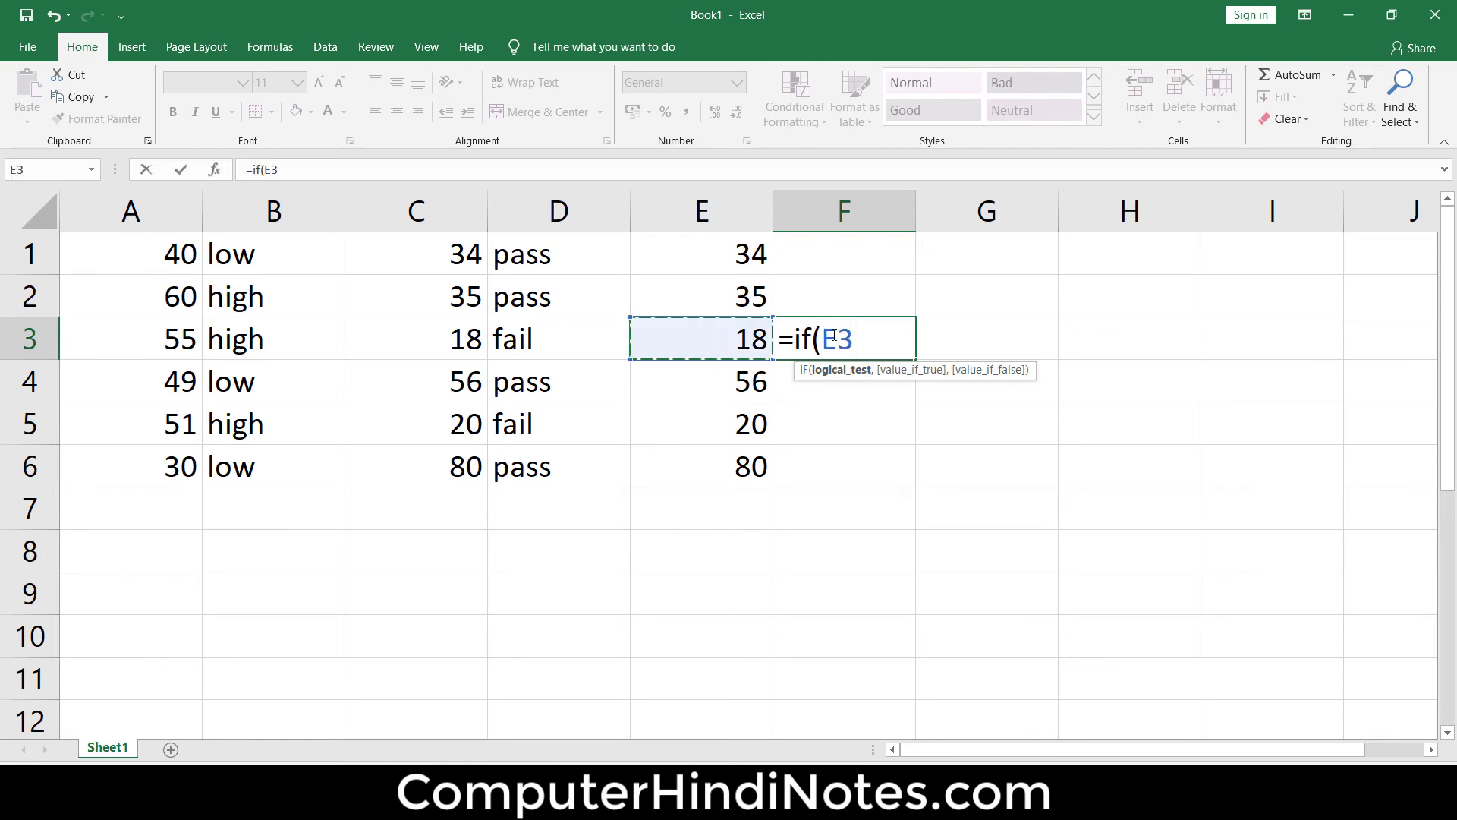
type(">")
key("BackSpace")
type("<")
type("33")
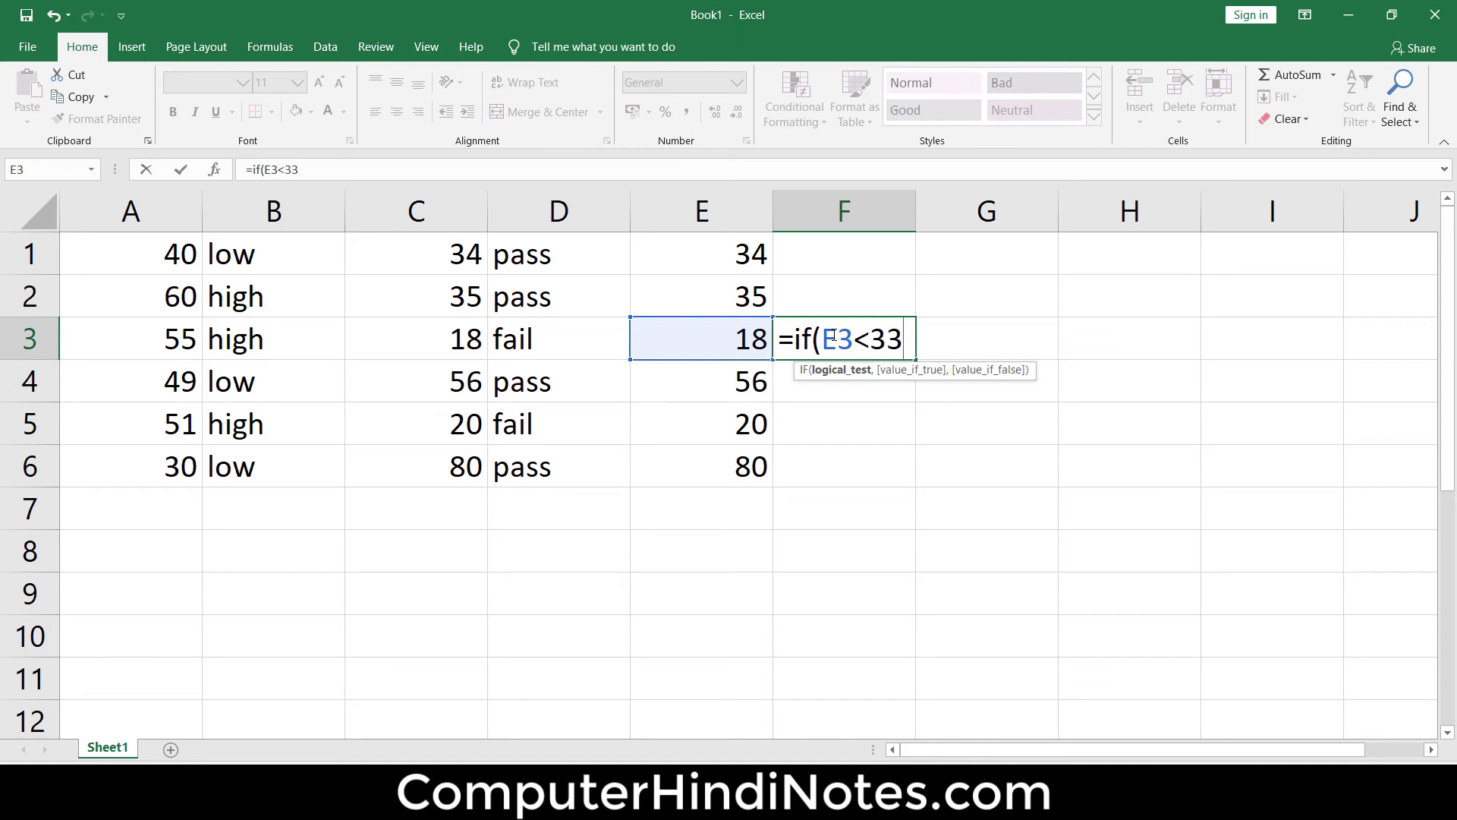
type(",")
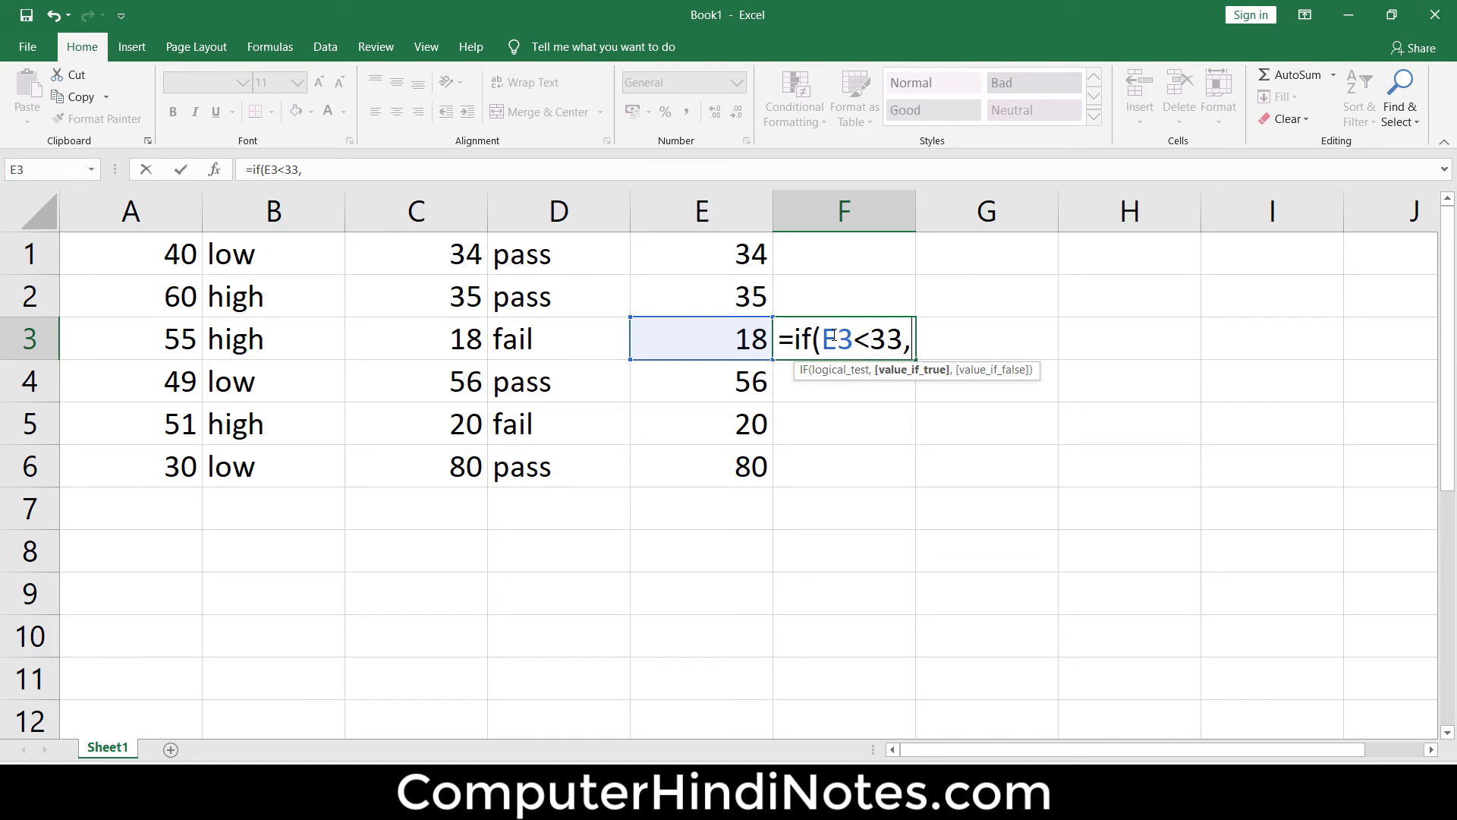
type("\"fail")
type("\",")
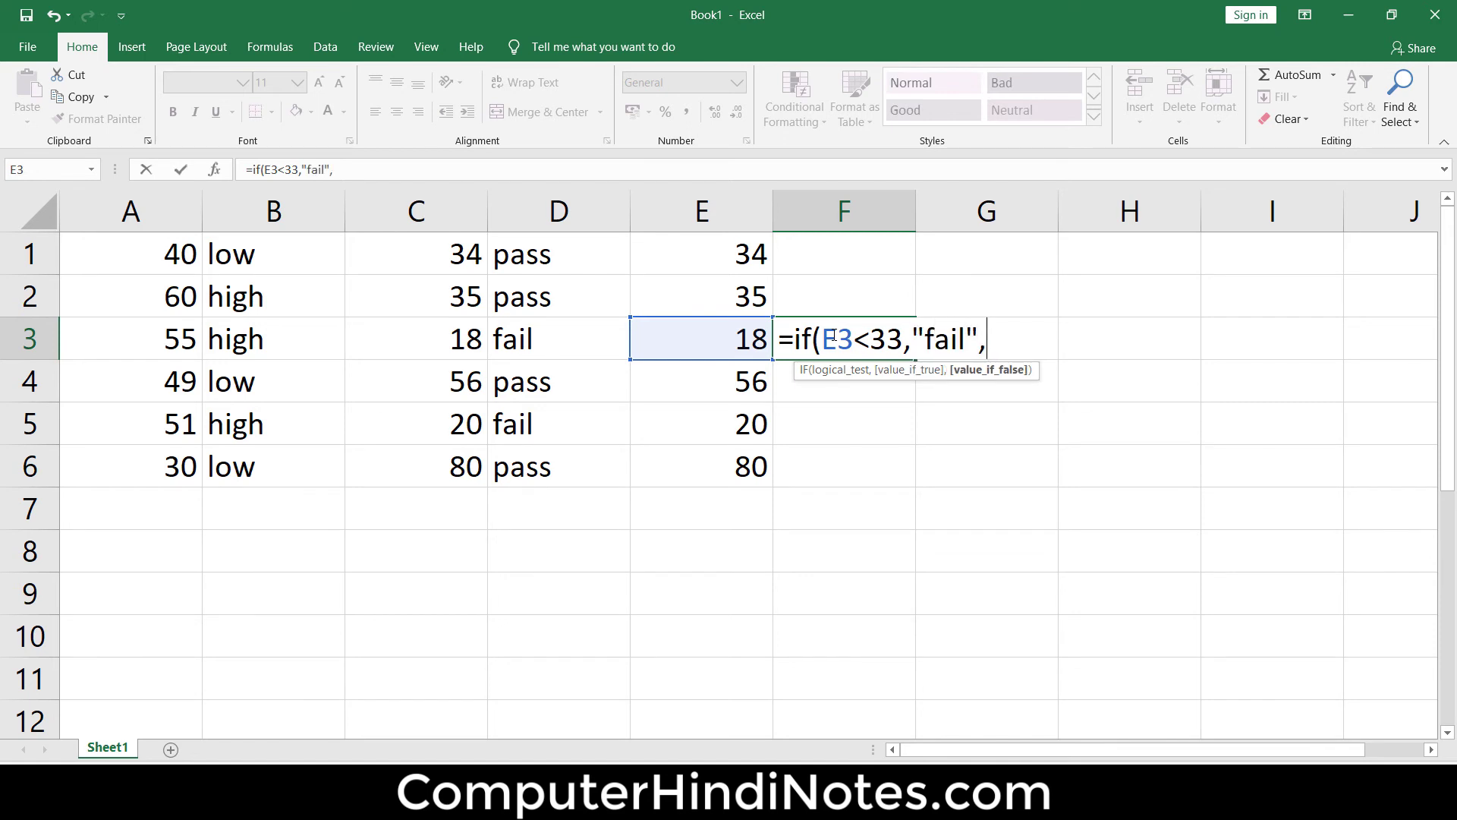
type("\"")
type("pass\"")
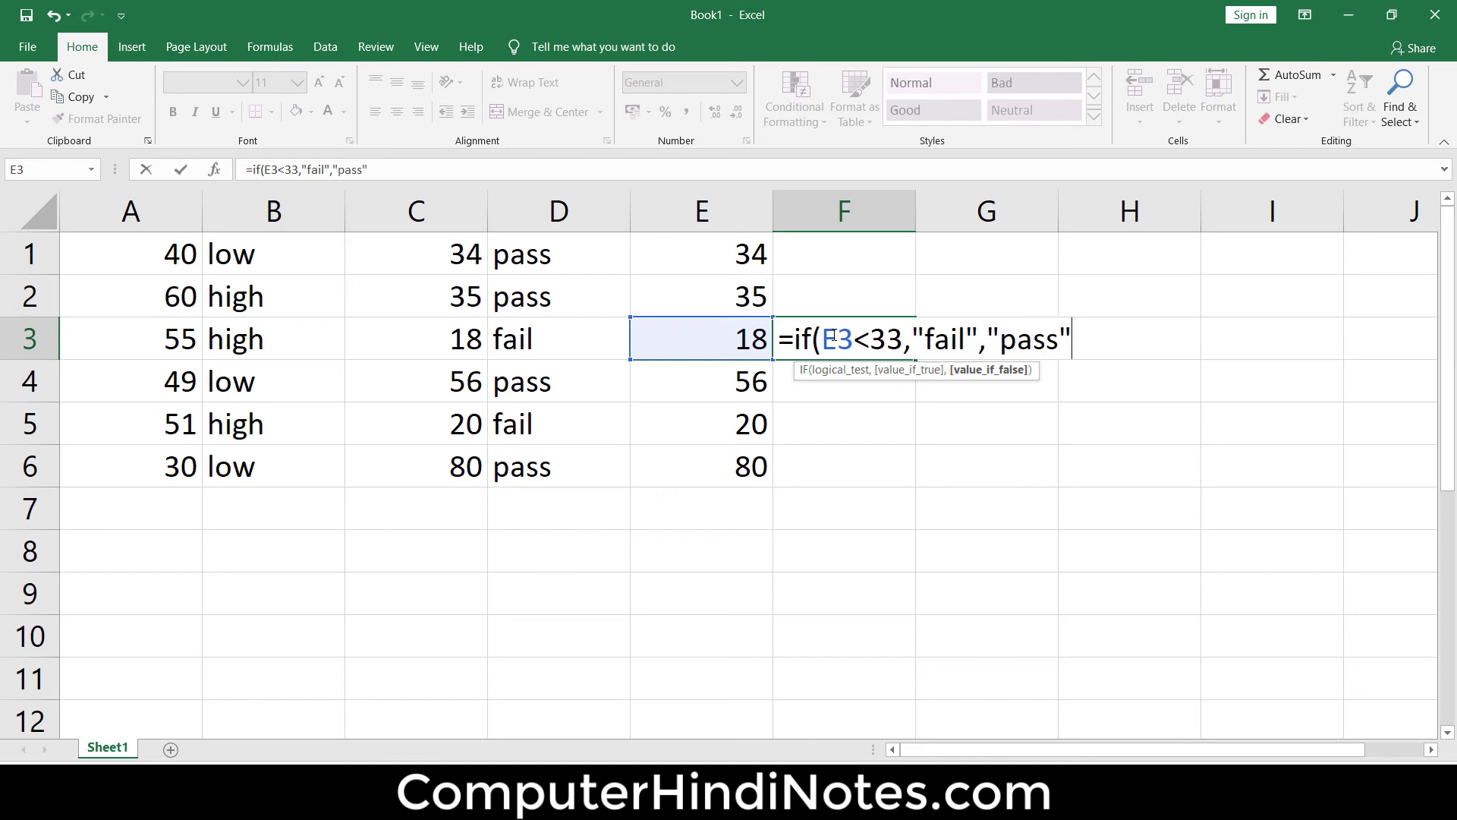
type(")")
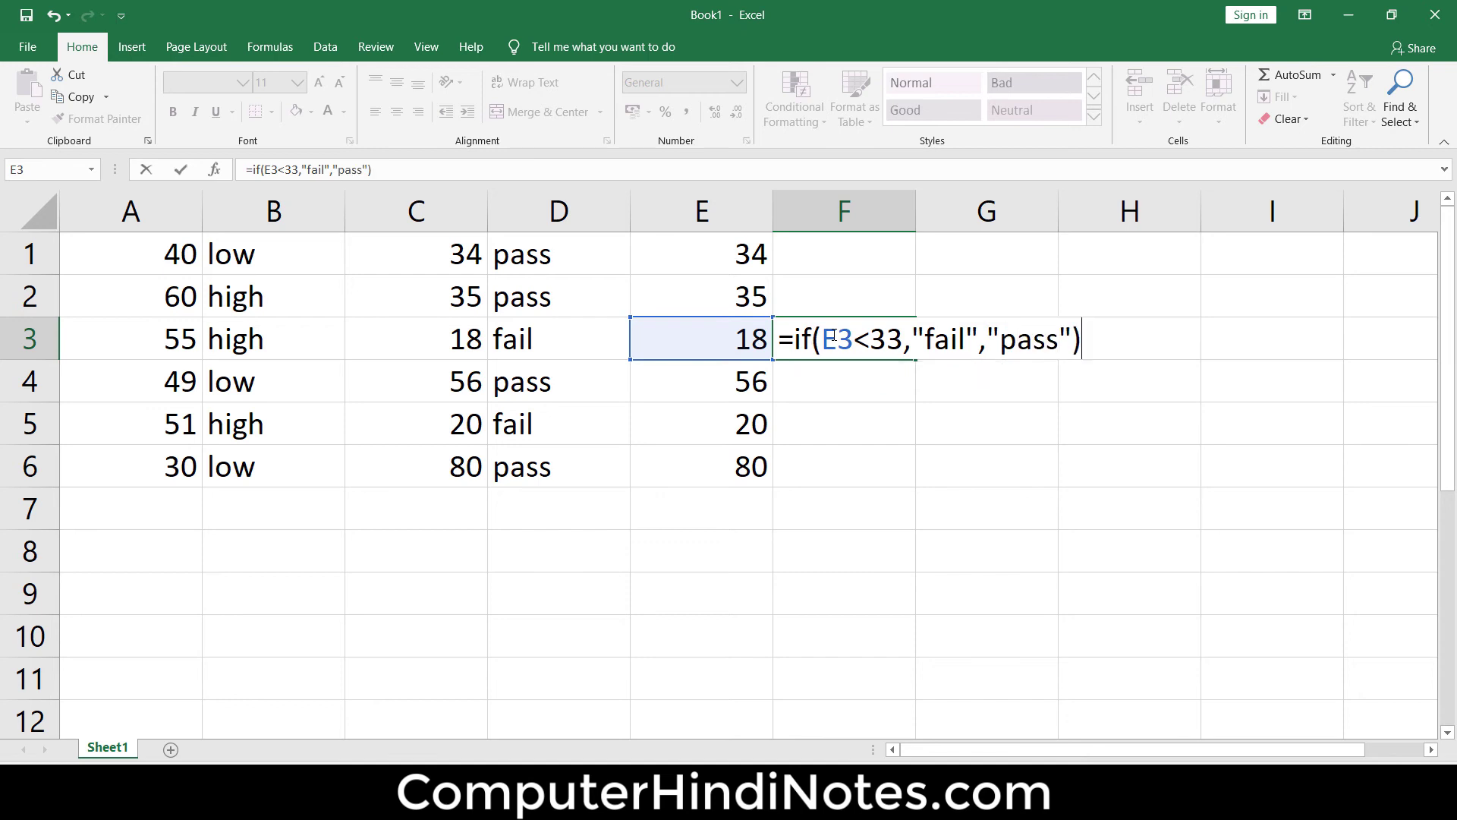
key("Return")
Fill the F3 formula up to F1 and down to F6
left_click(833, 334)
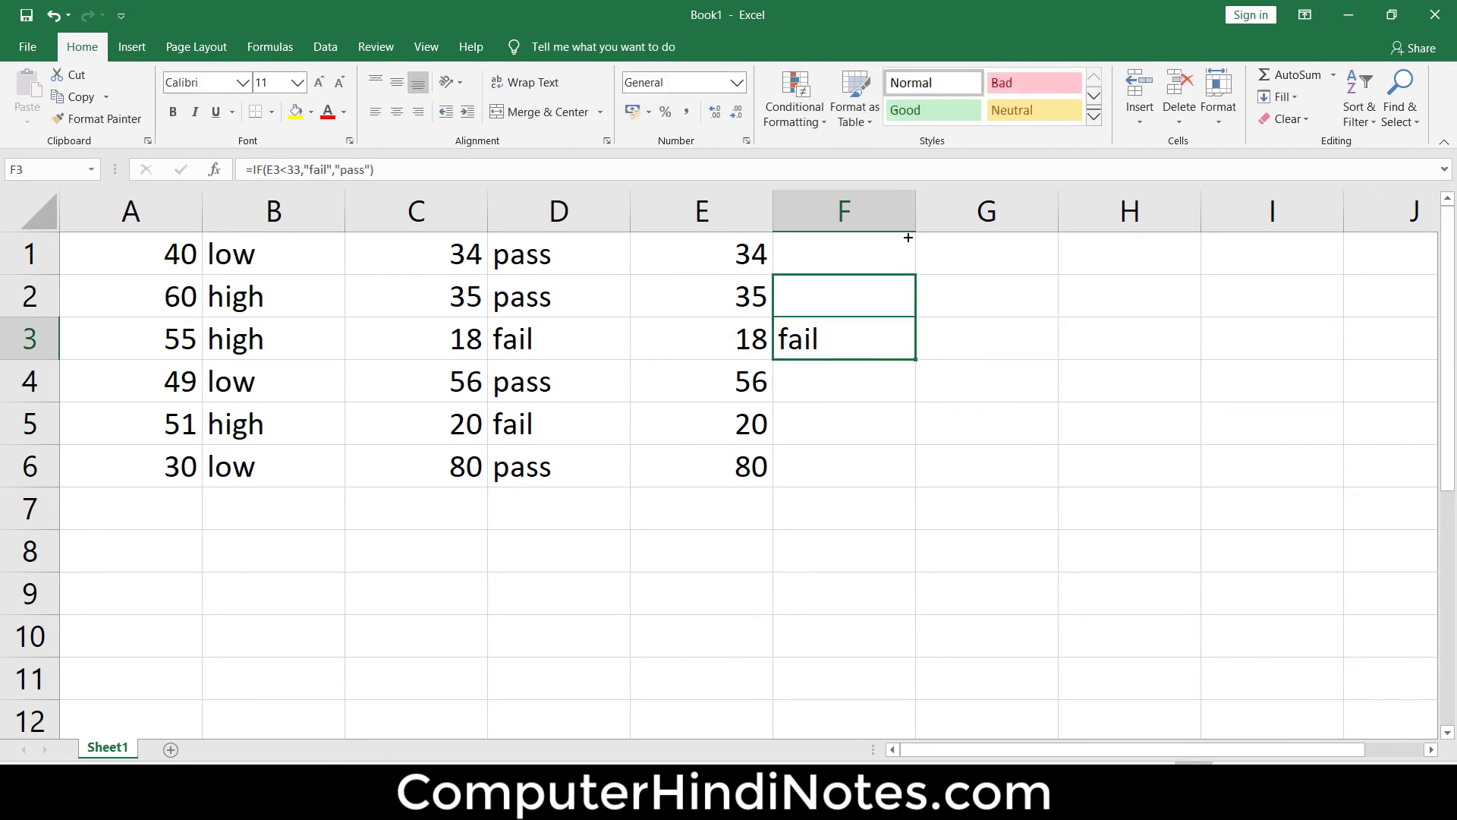
left_click_drag(916, 347, 909, 241)
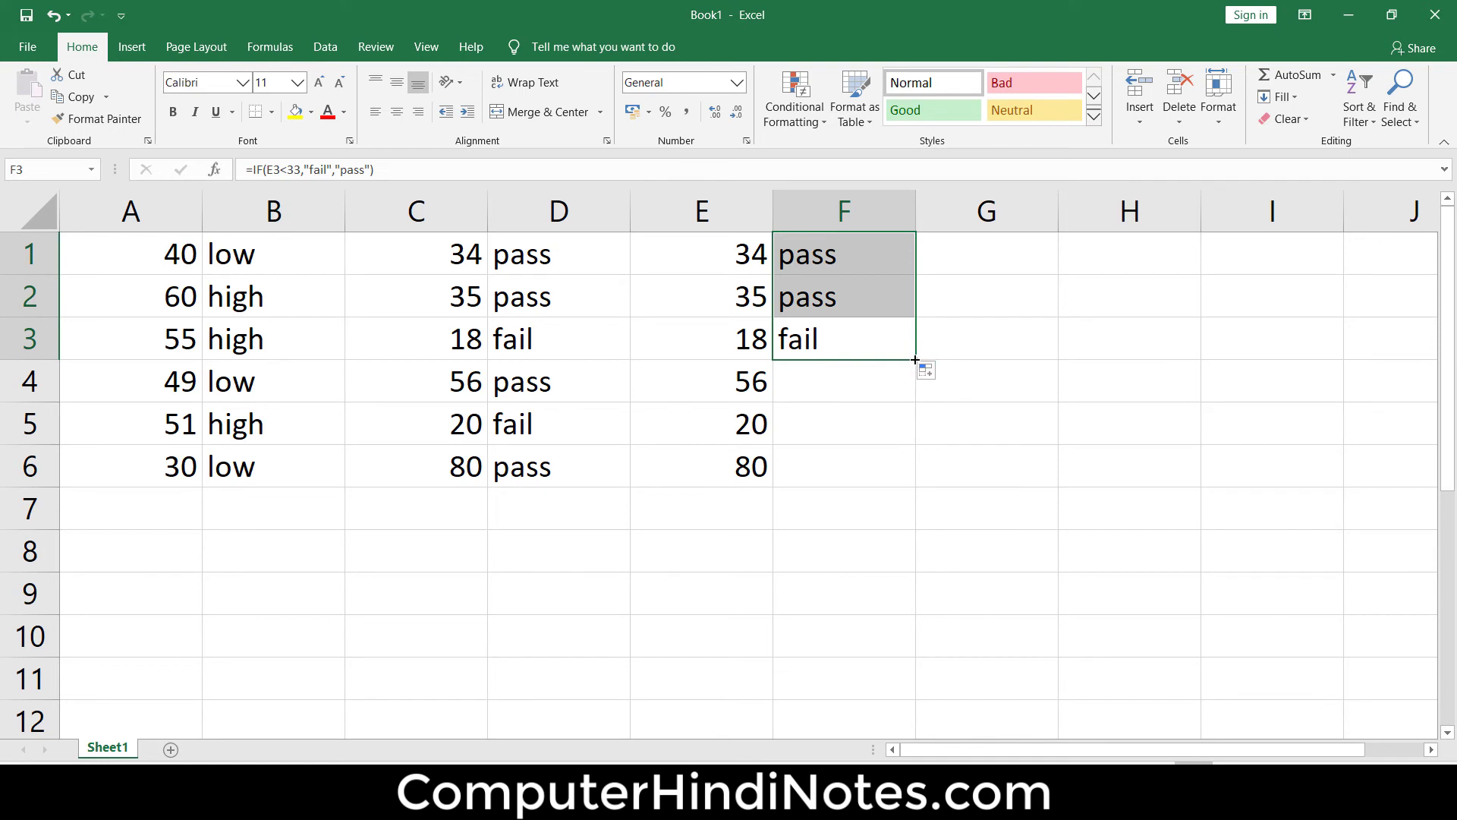
left_click_drag(916, 359, 905, 501)
left_click(1164, 453)
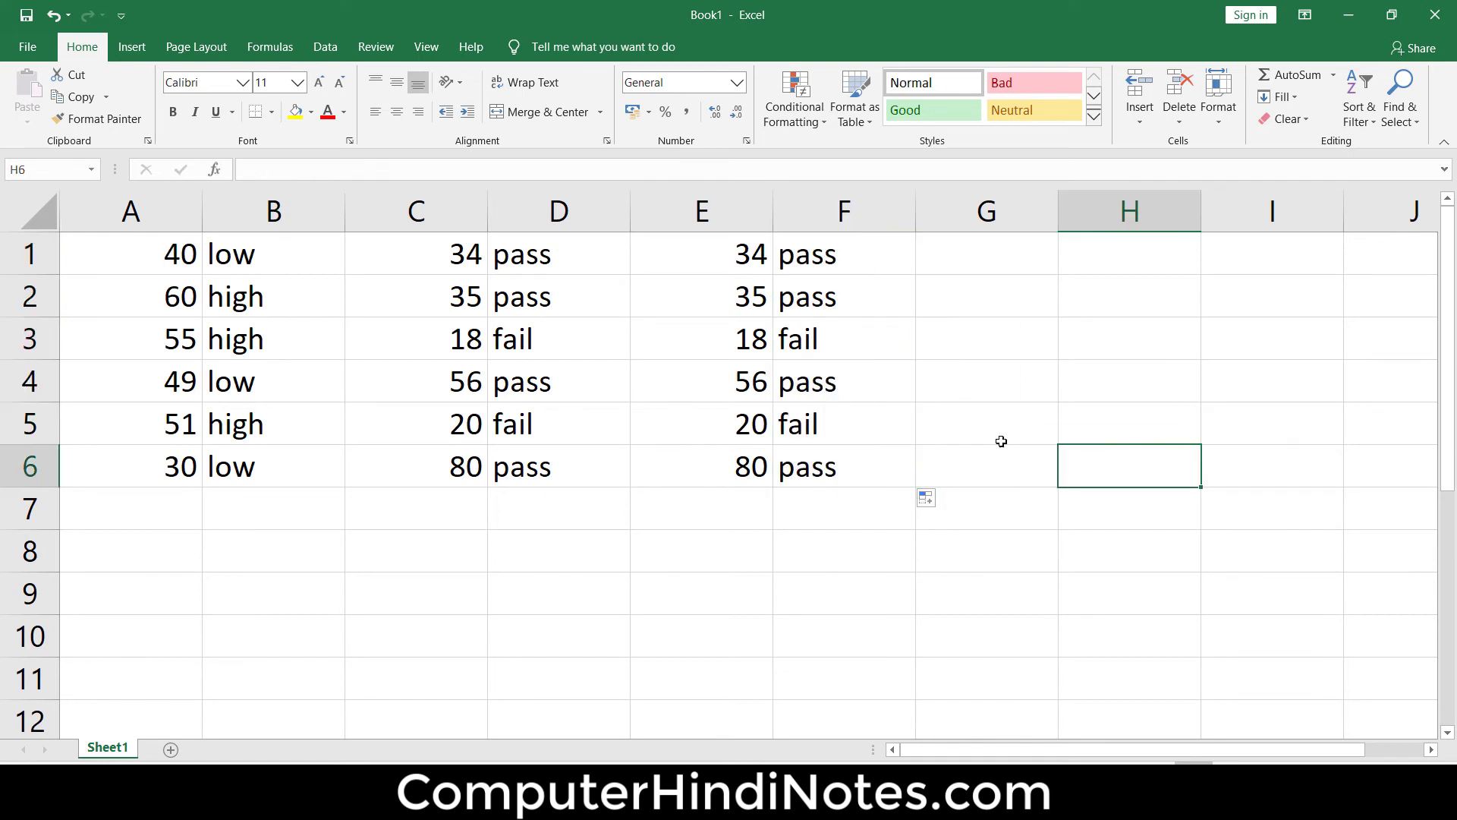
Compare the formulas in D1, F1, D2 and F2
left_click(532, 271)
left_click(844, 251)
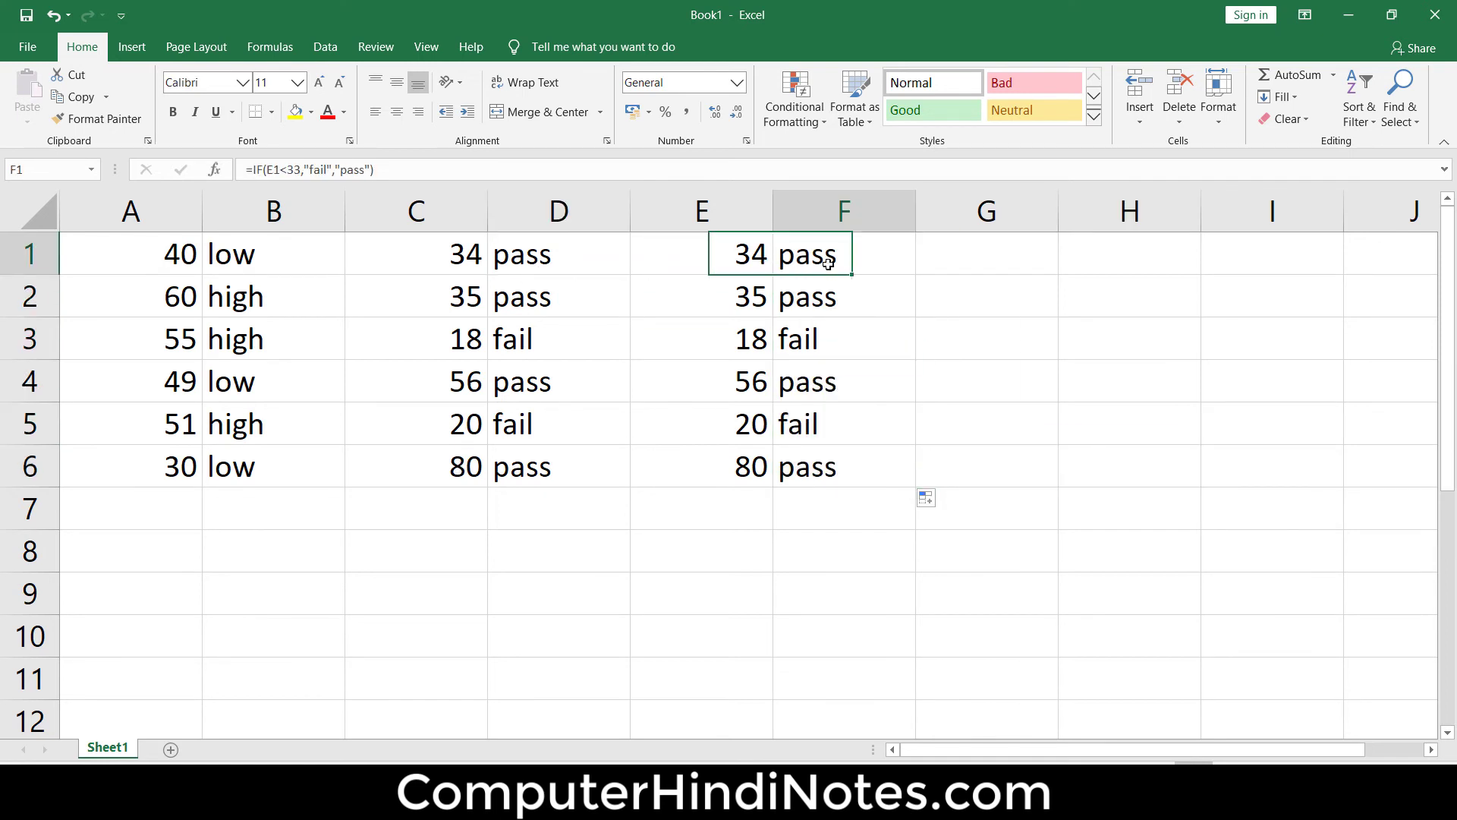
left_click(567, 310)
left_click(839, 312)
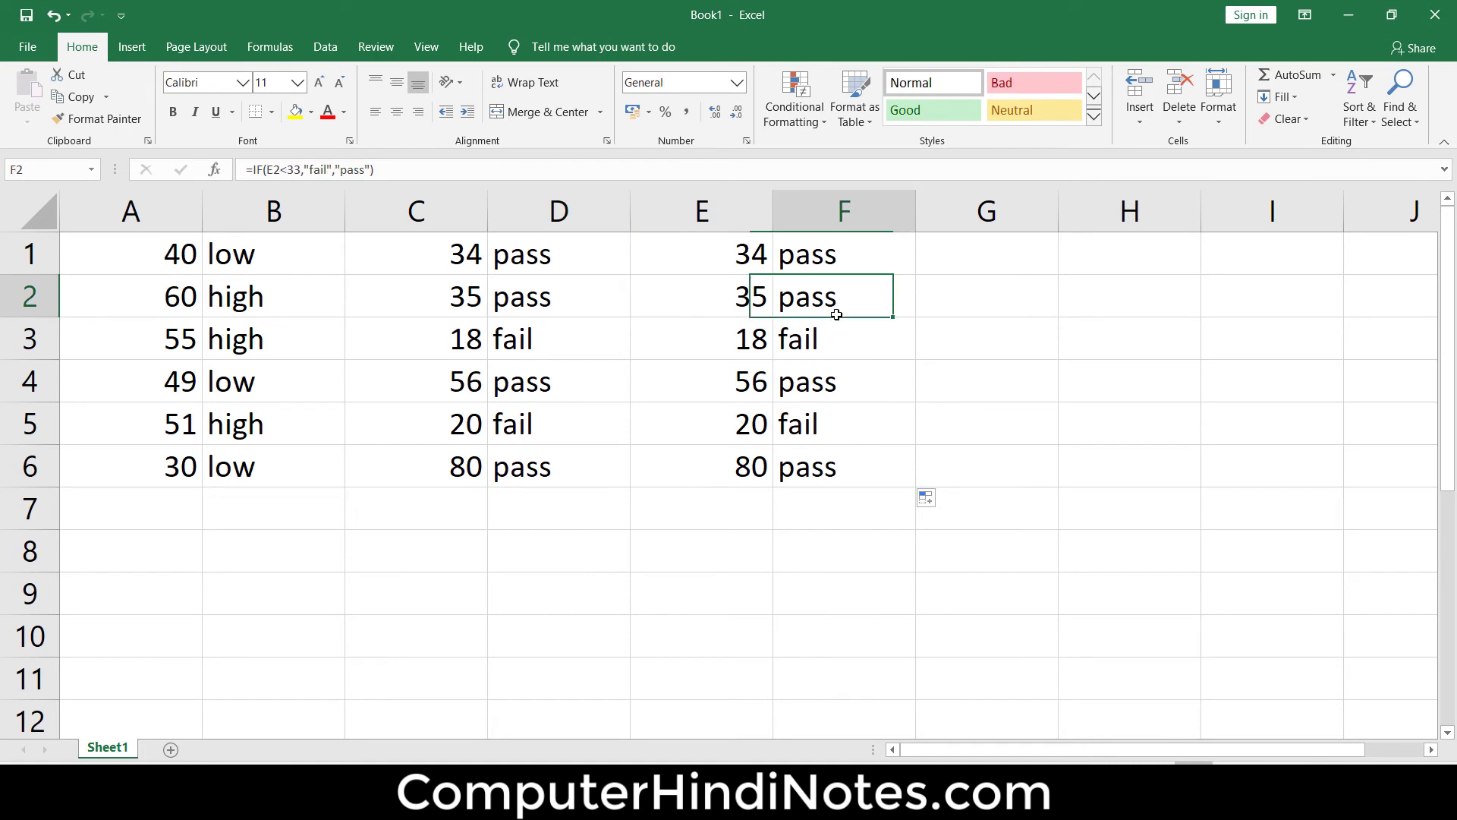
double_click(545, 296)
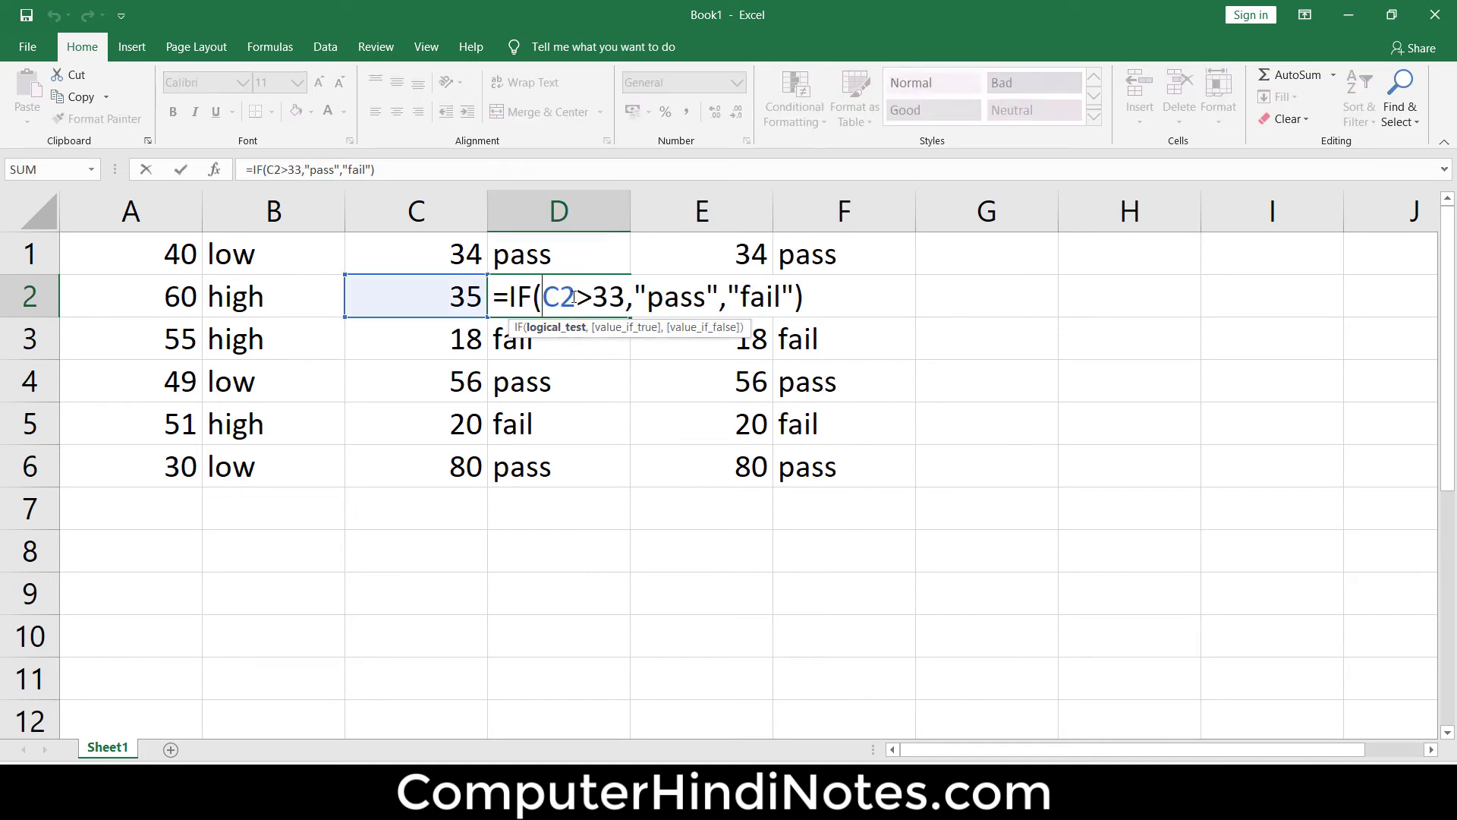
Review the D2 and F2 IF formulas side by side without changing them
left_click(825, 295)
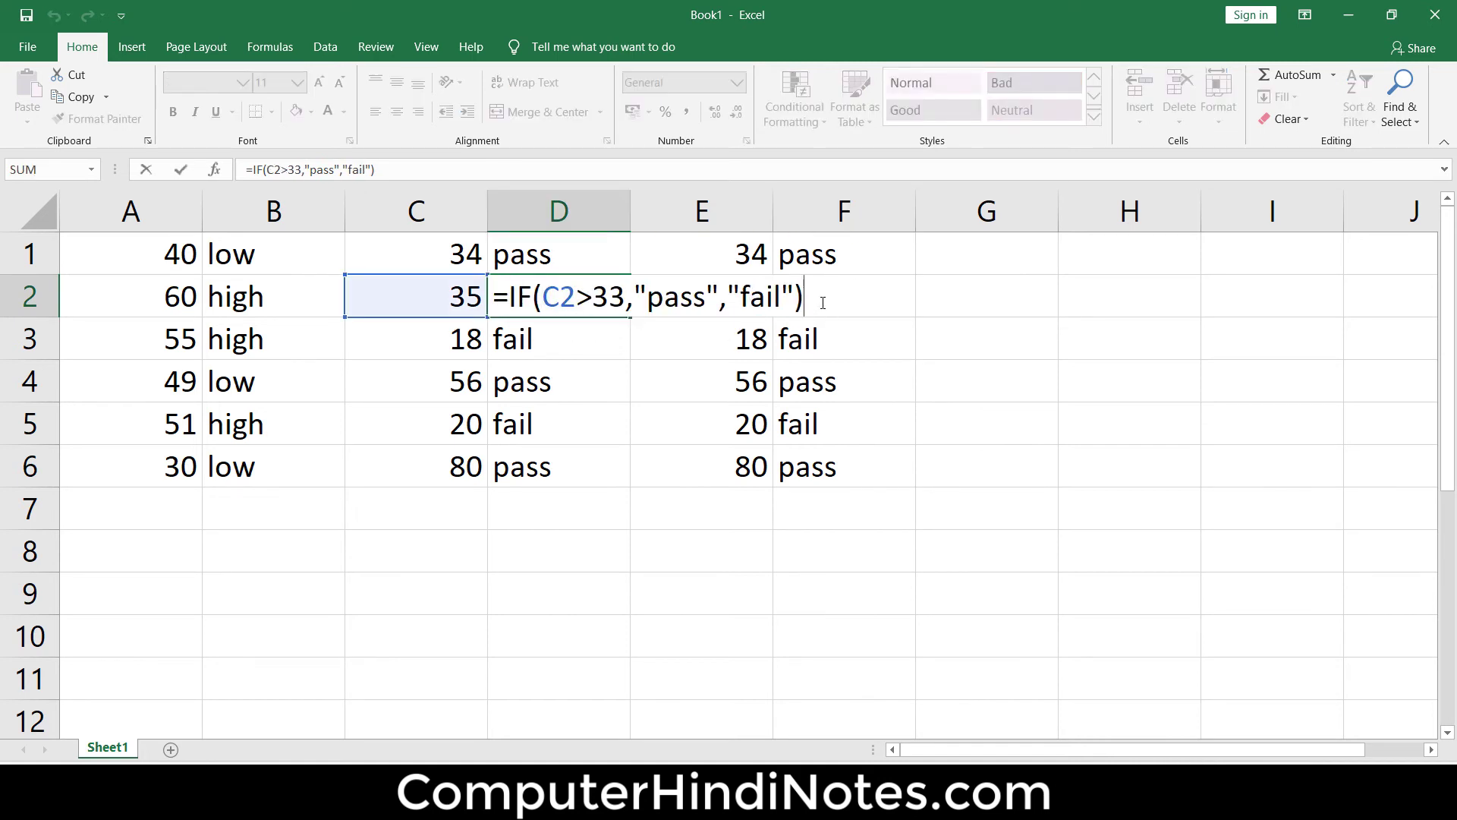
key("Return")
left_click(821, 301)
double_click(820, 301)
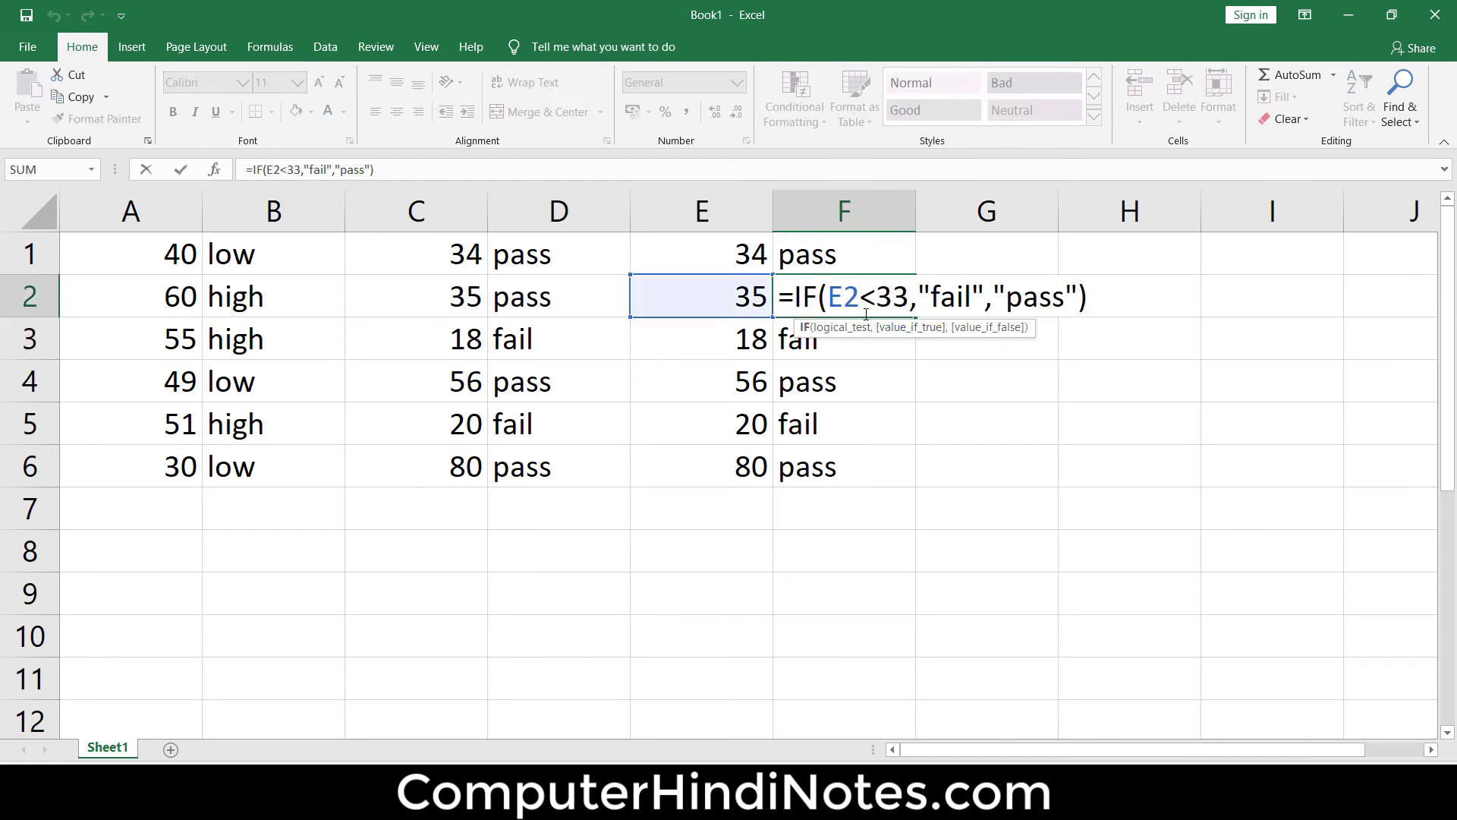
left_click(1089, 297)
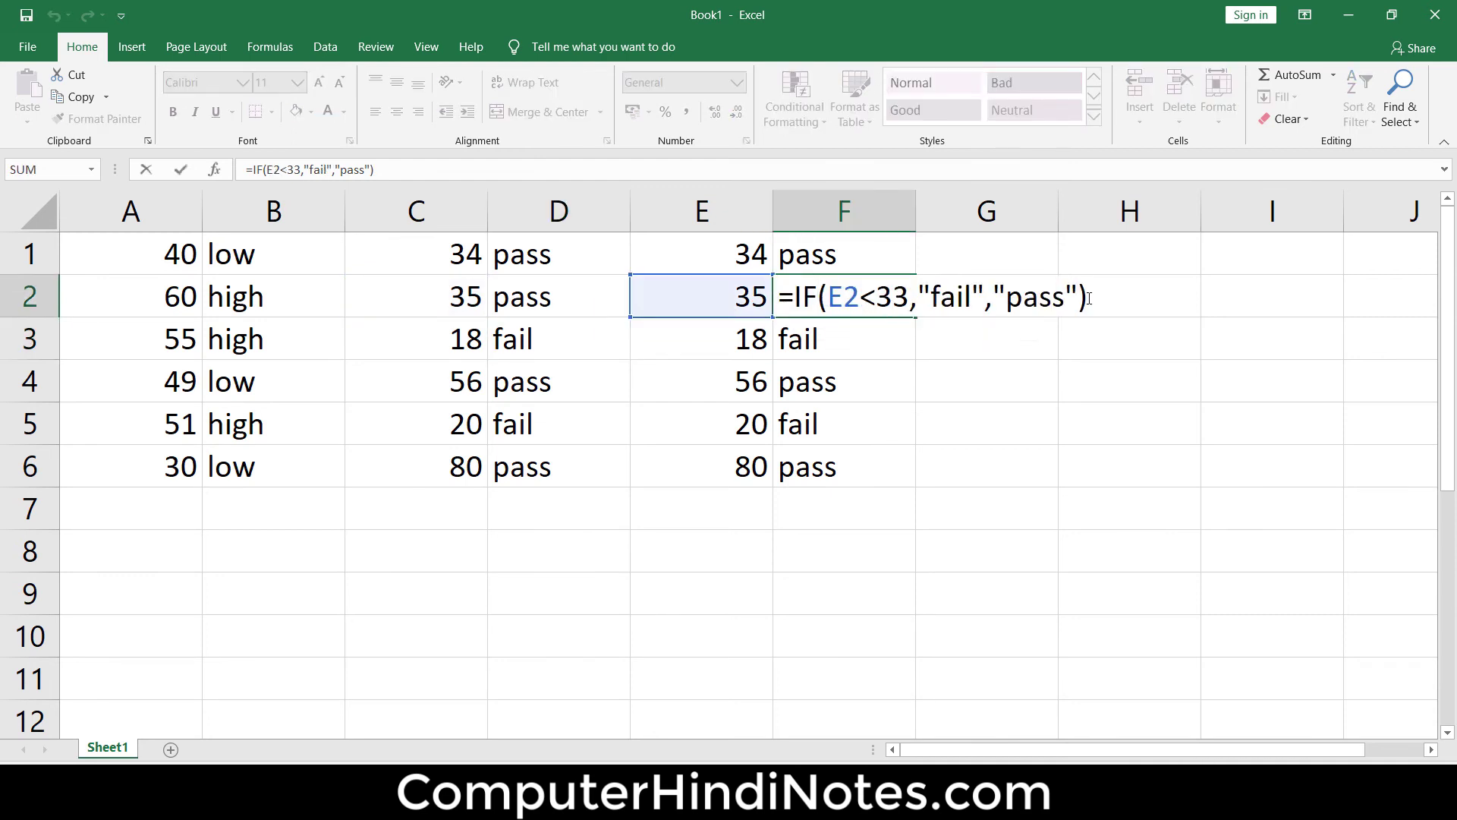
key("Return")
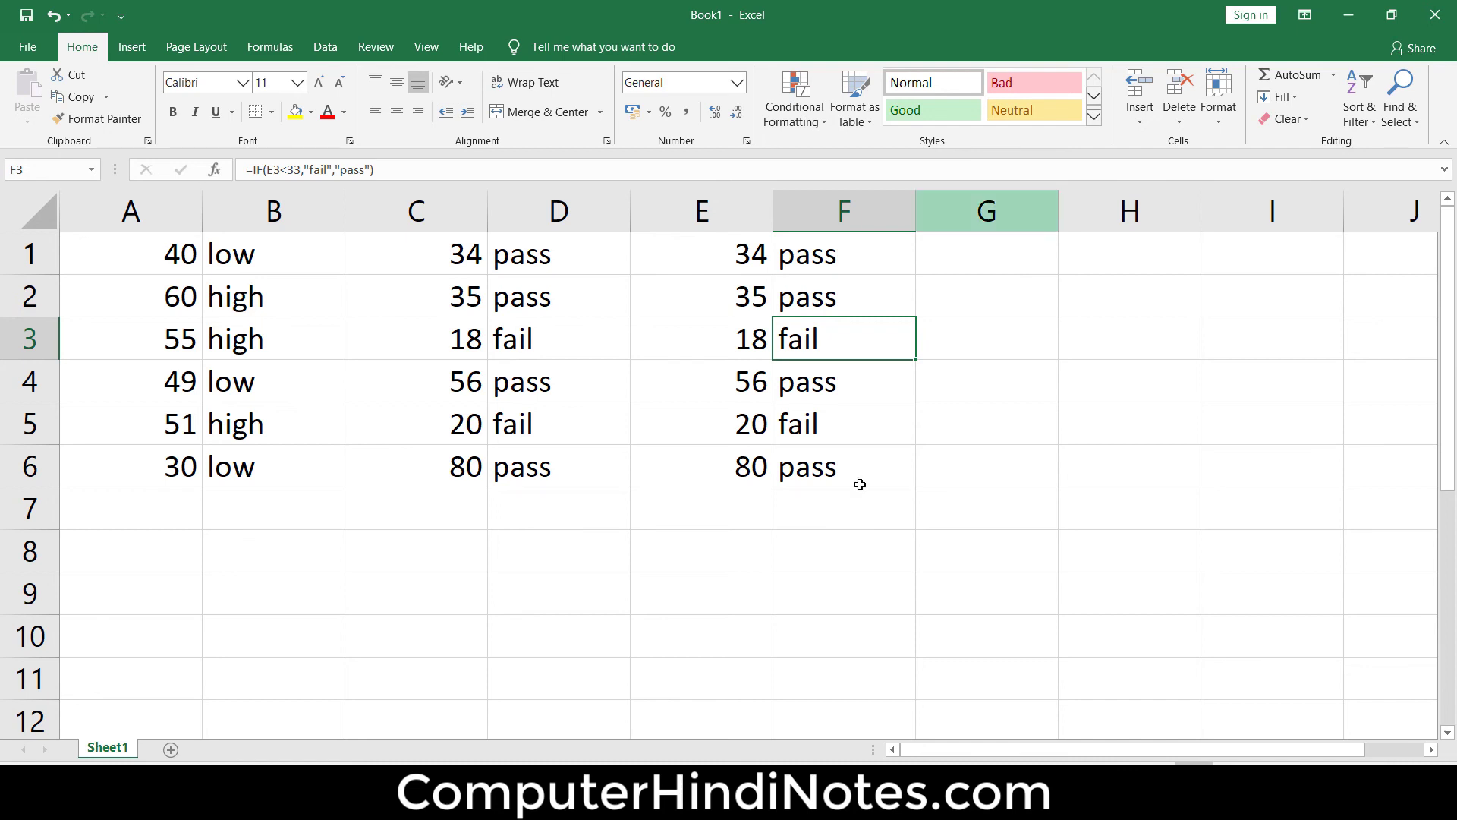
Delete the pass/fail formulas from F1:F6
left_click_drag(861, 255, 879, 477)
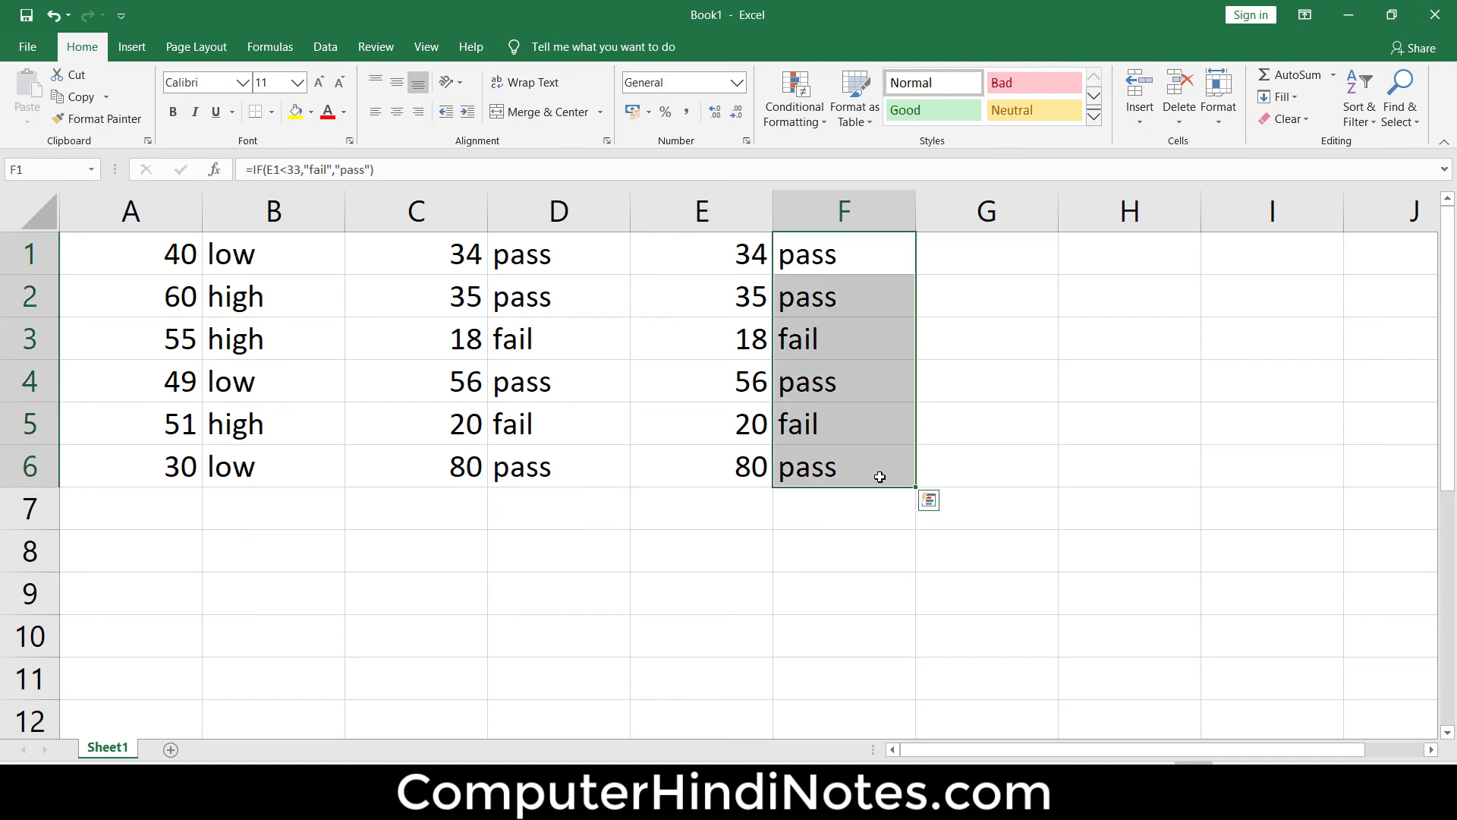
key("Delete")
left_click(851, 267)
left_click(851, 266)
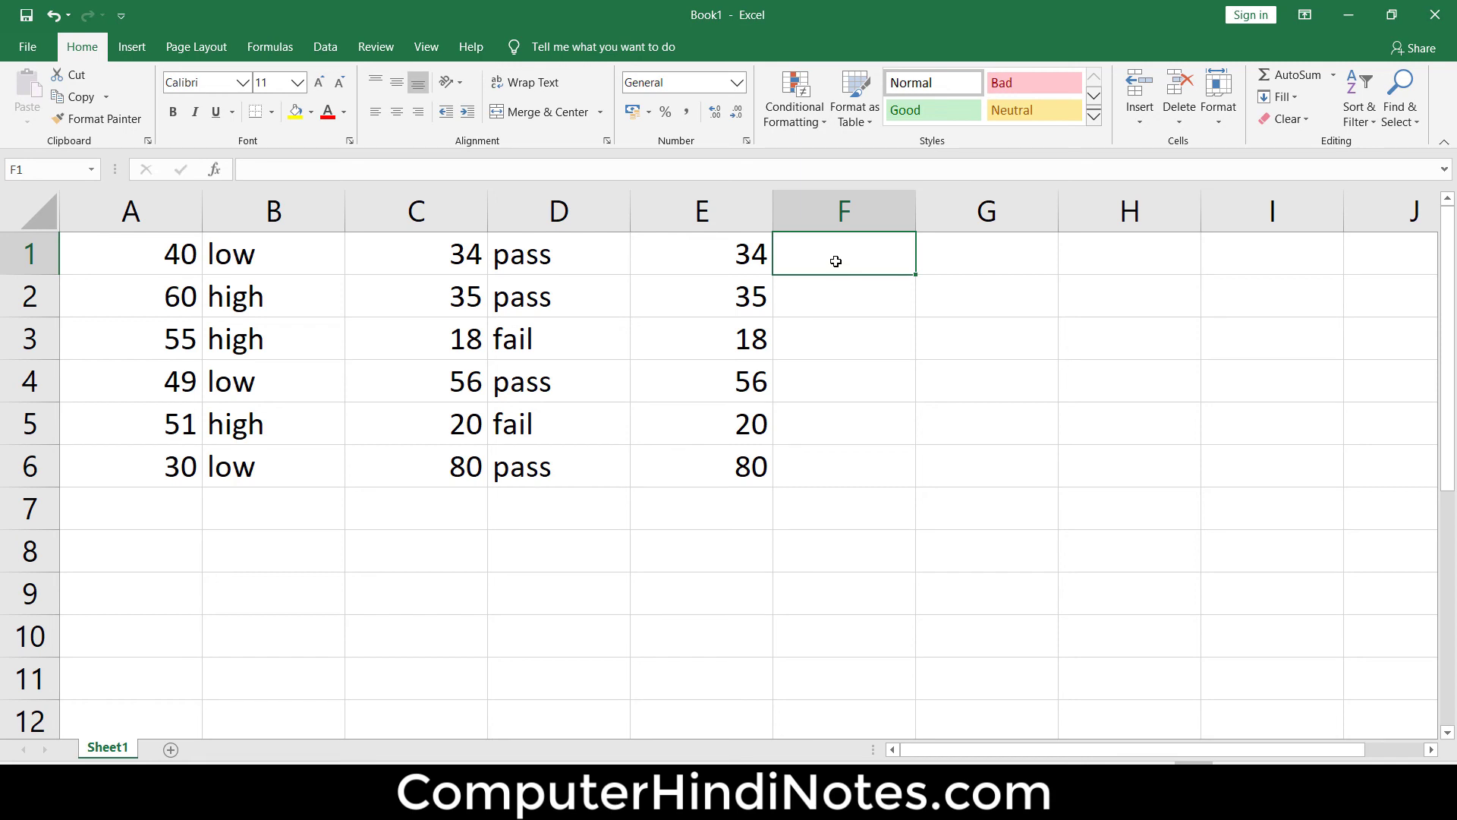
Enter =IF(E1>33,1,0) in F1 and fill it down to F6, showing 1, 1, 0, 1, 0, 1
type("=i")
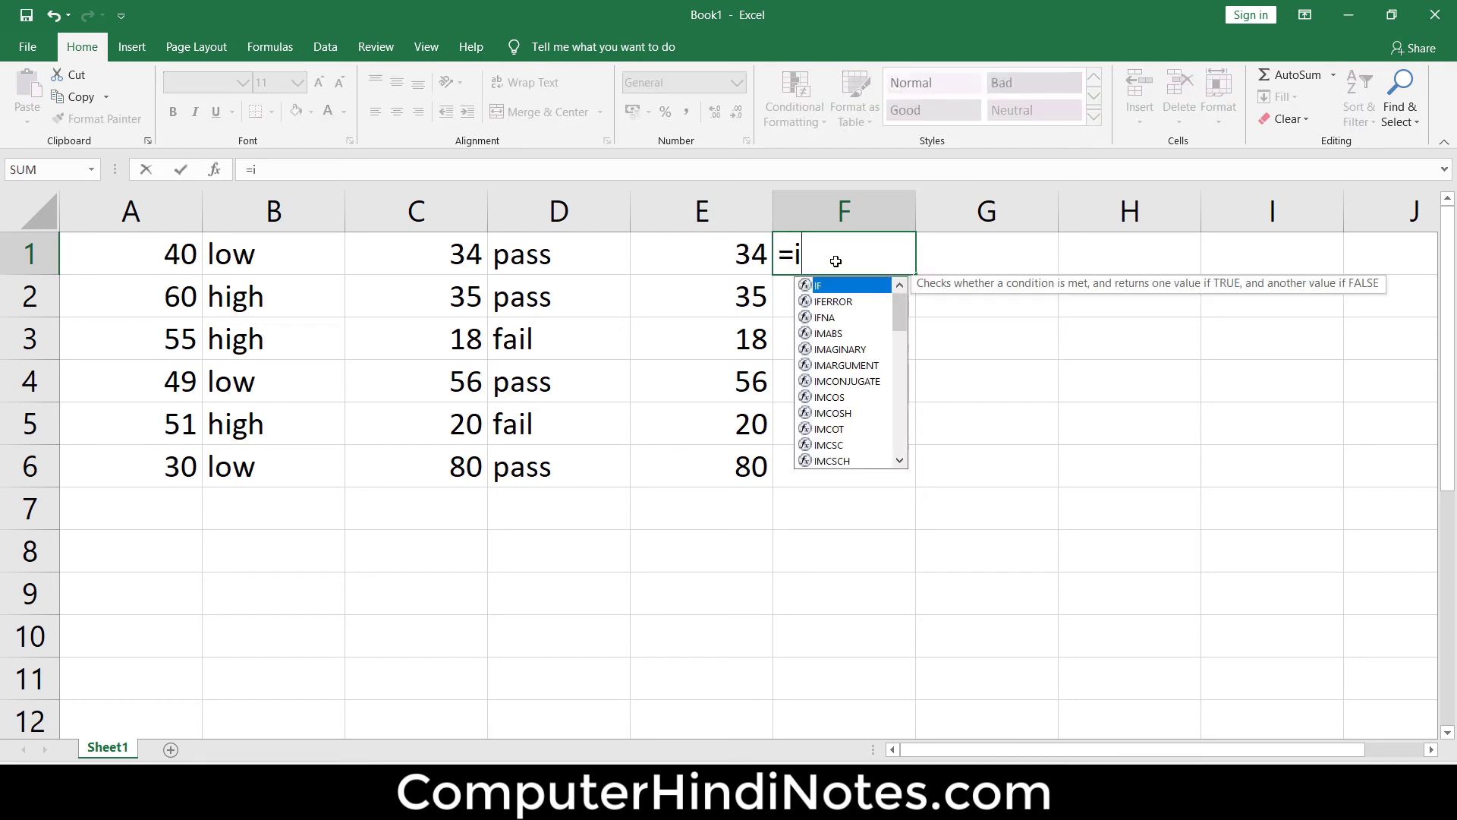
type("f(")
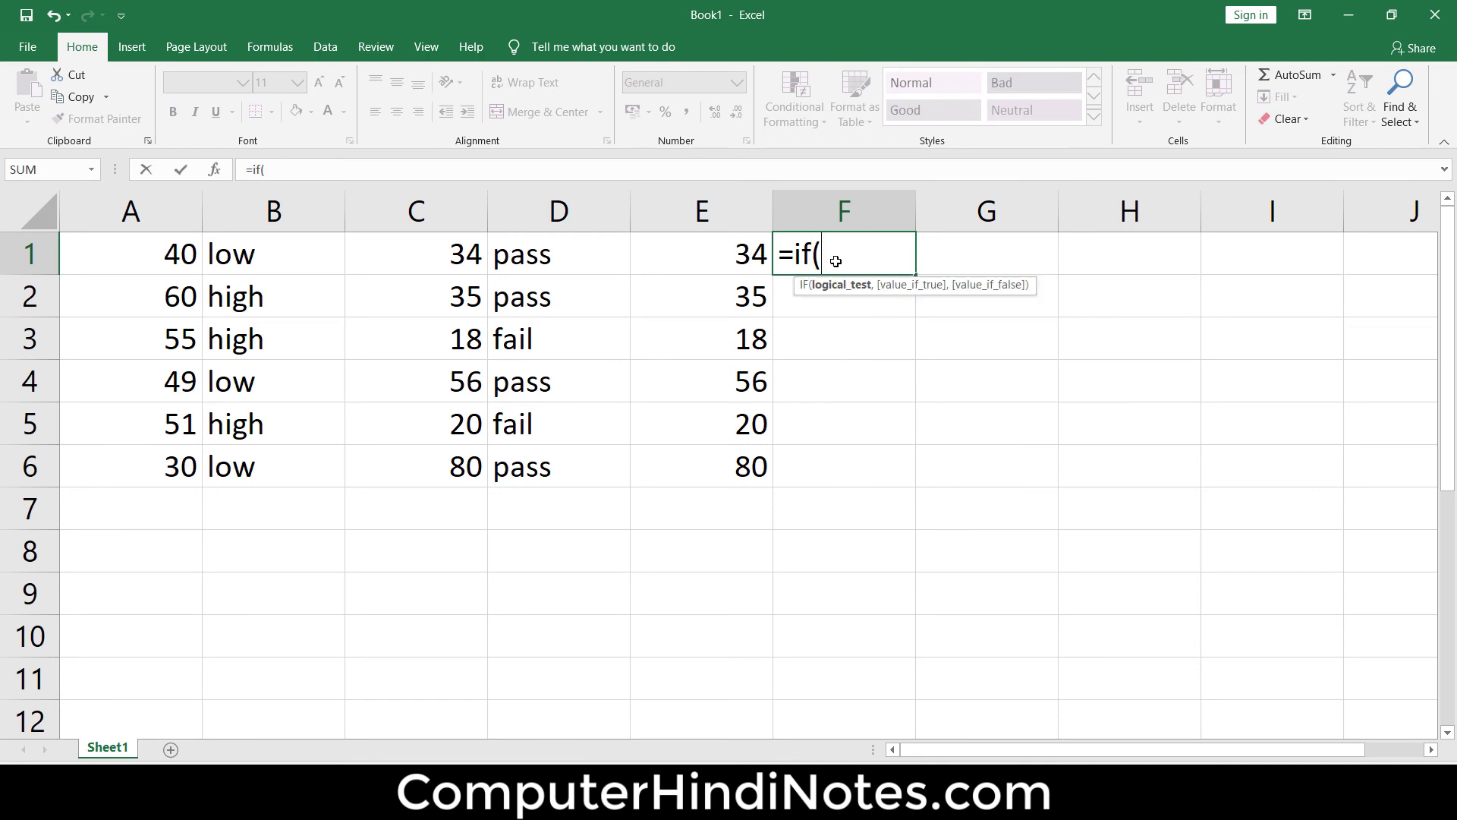
left_click(742, 254)
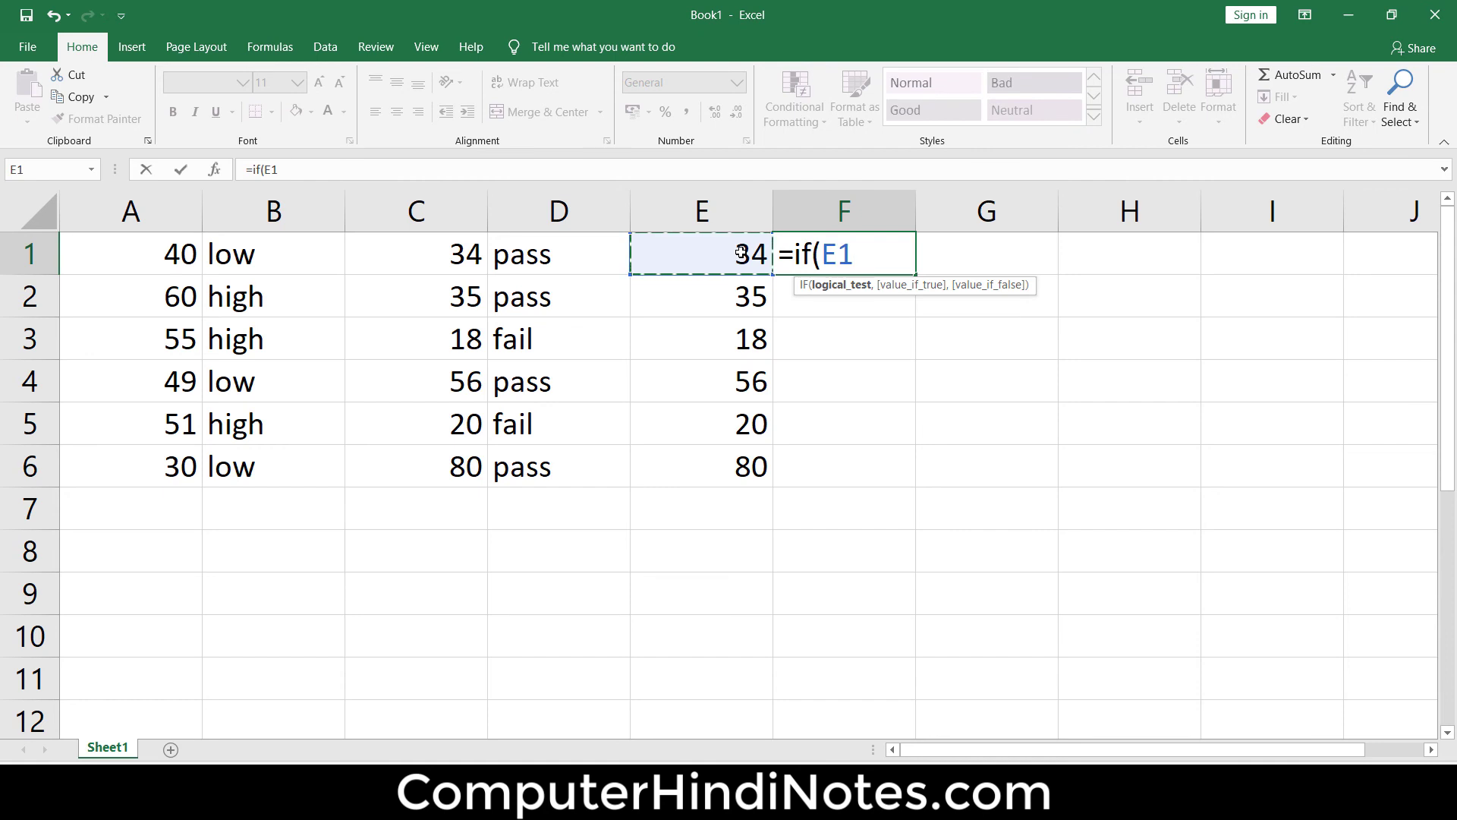
type(">")
type("33")
type(",")
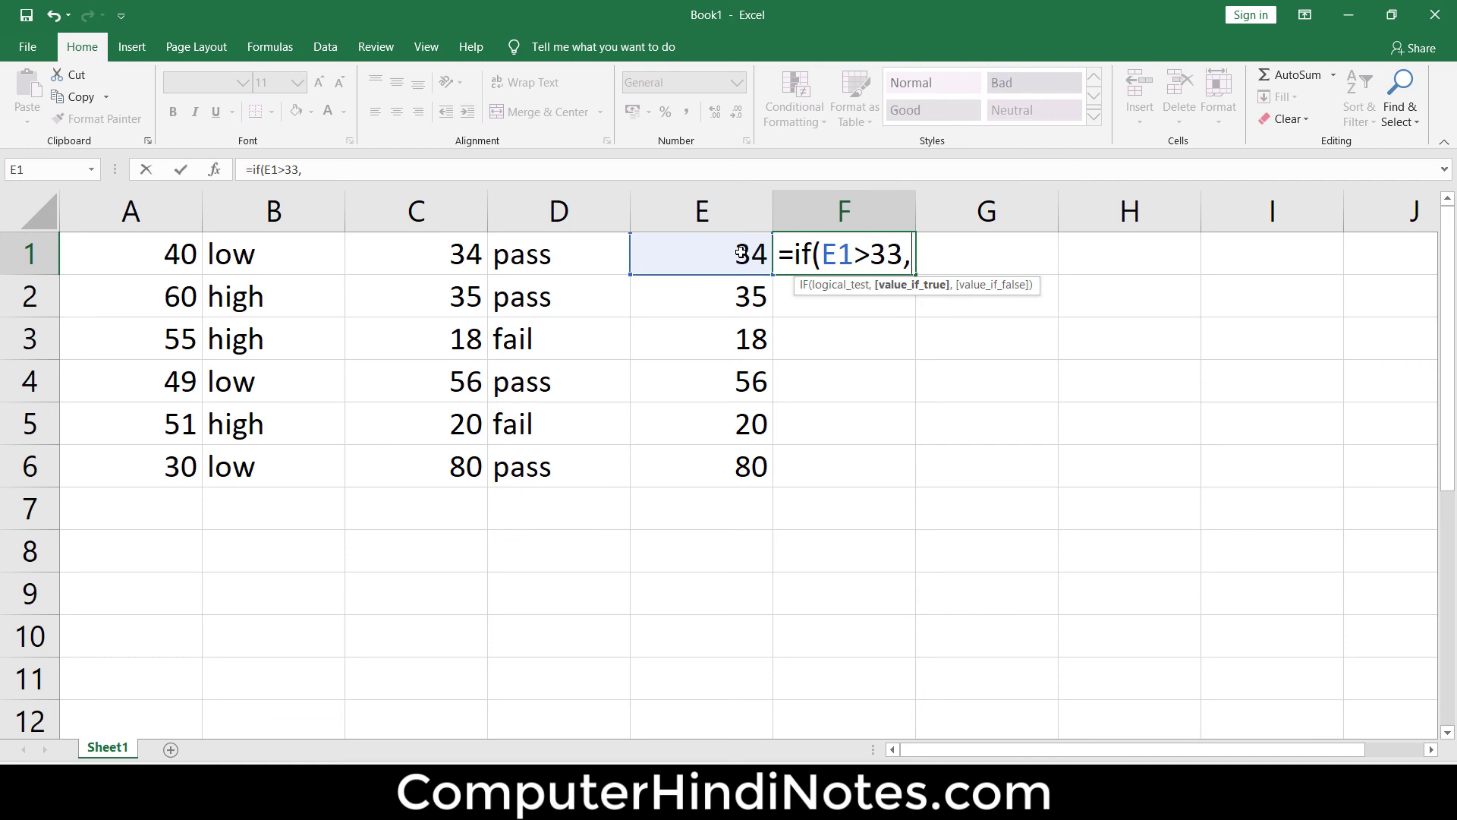
type("\"")
key("BackSpace")
type("1")
type(",0")
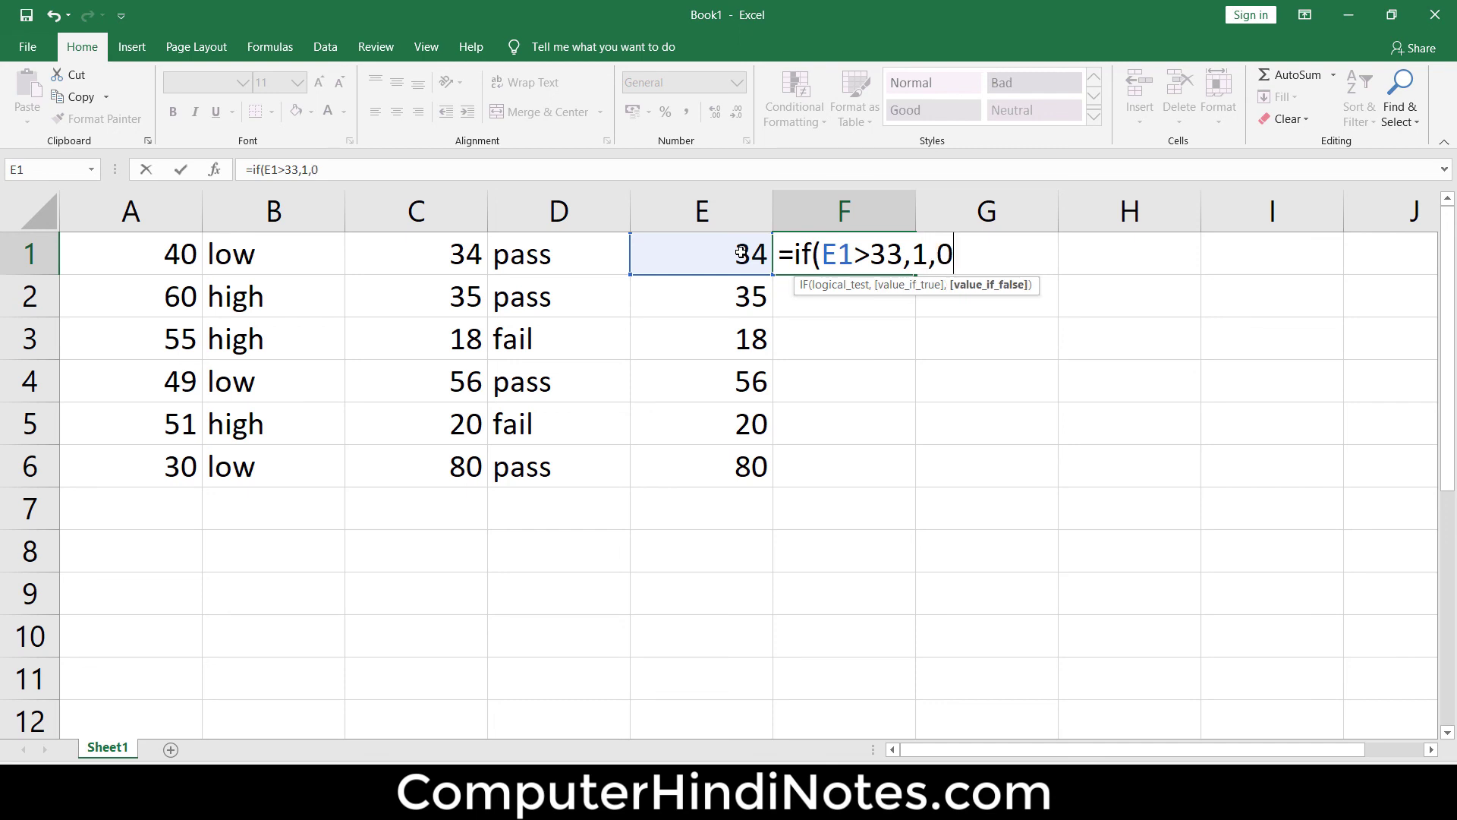
type(")")
key("Return")
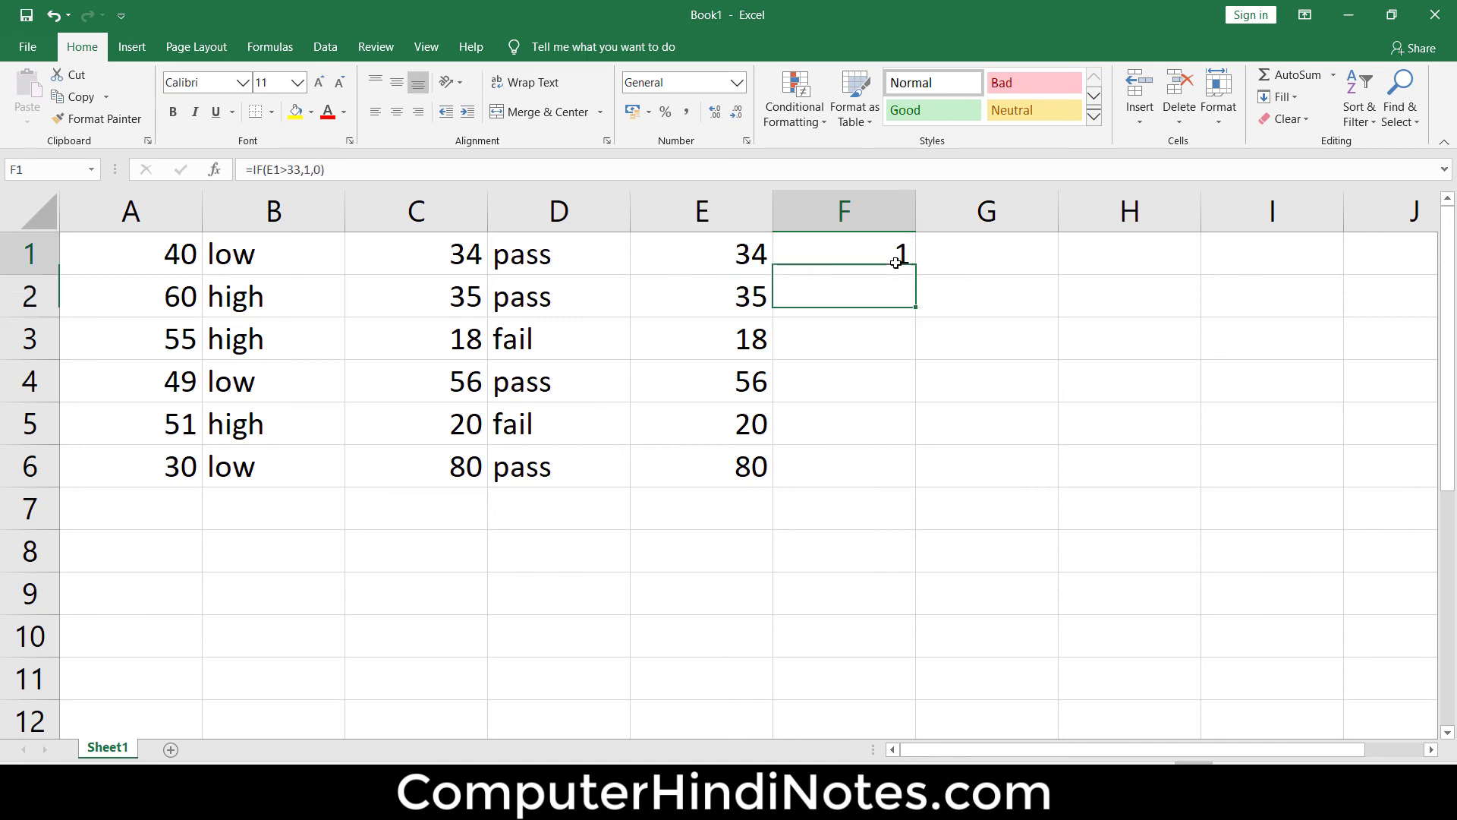
left_click(907, 252)
mouse_move(916, 274)
left_mouse_down()
mouse_move(926, 511)
mouse_move(926, 489)
left_mouse_up()
left_click(767, 338)
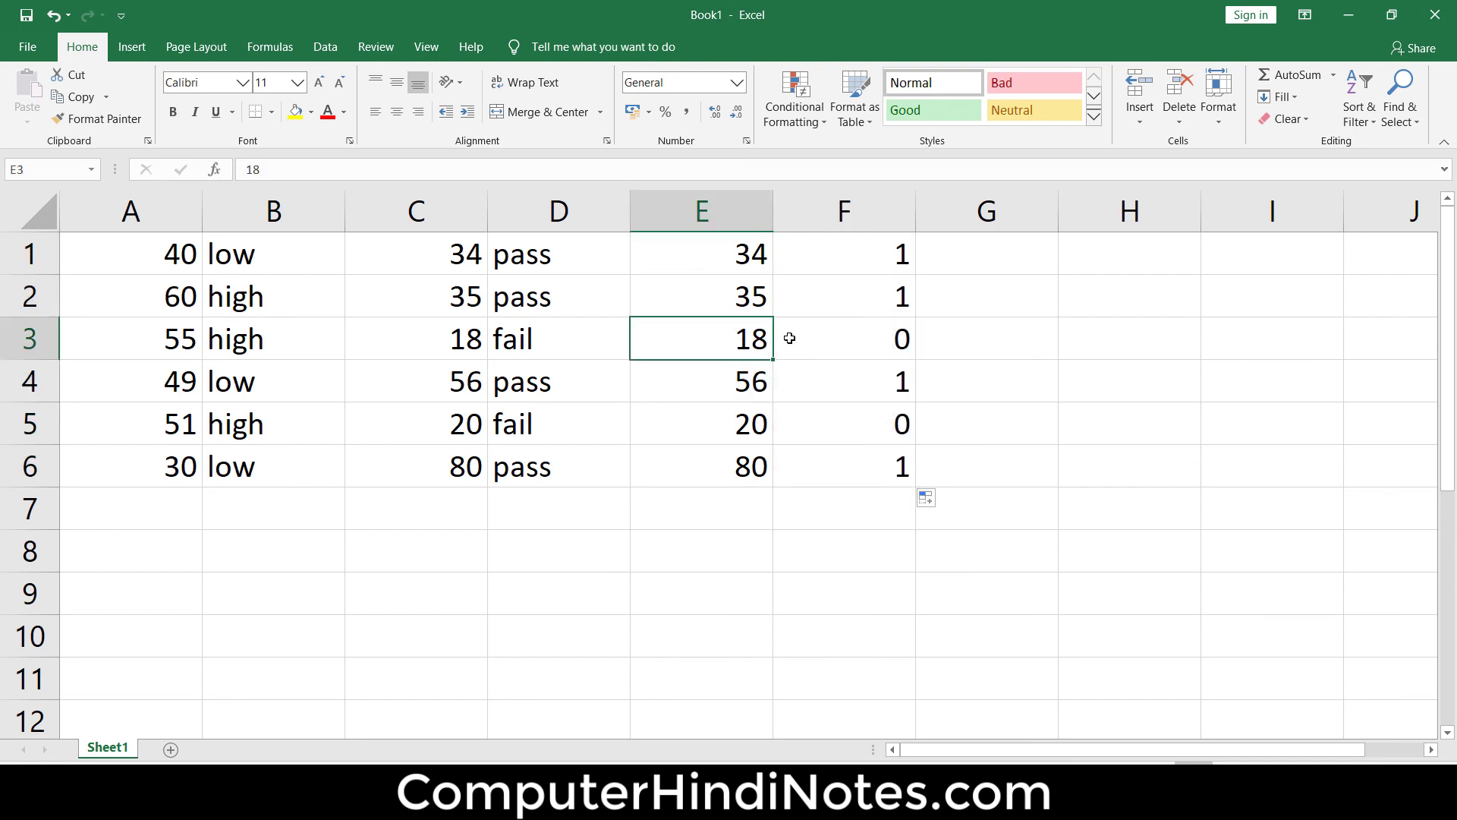
left_click(850, 339)
left_click(751, 439)
left_click(849, 438)
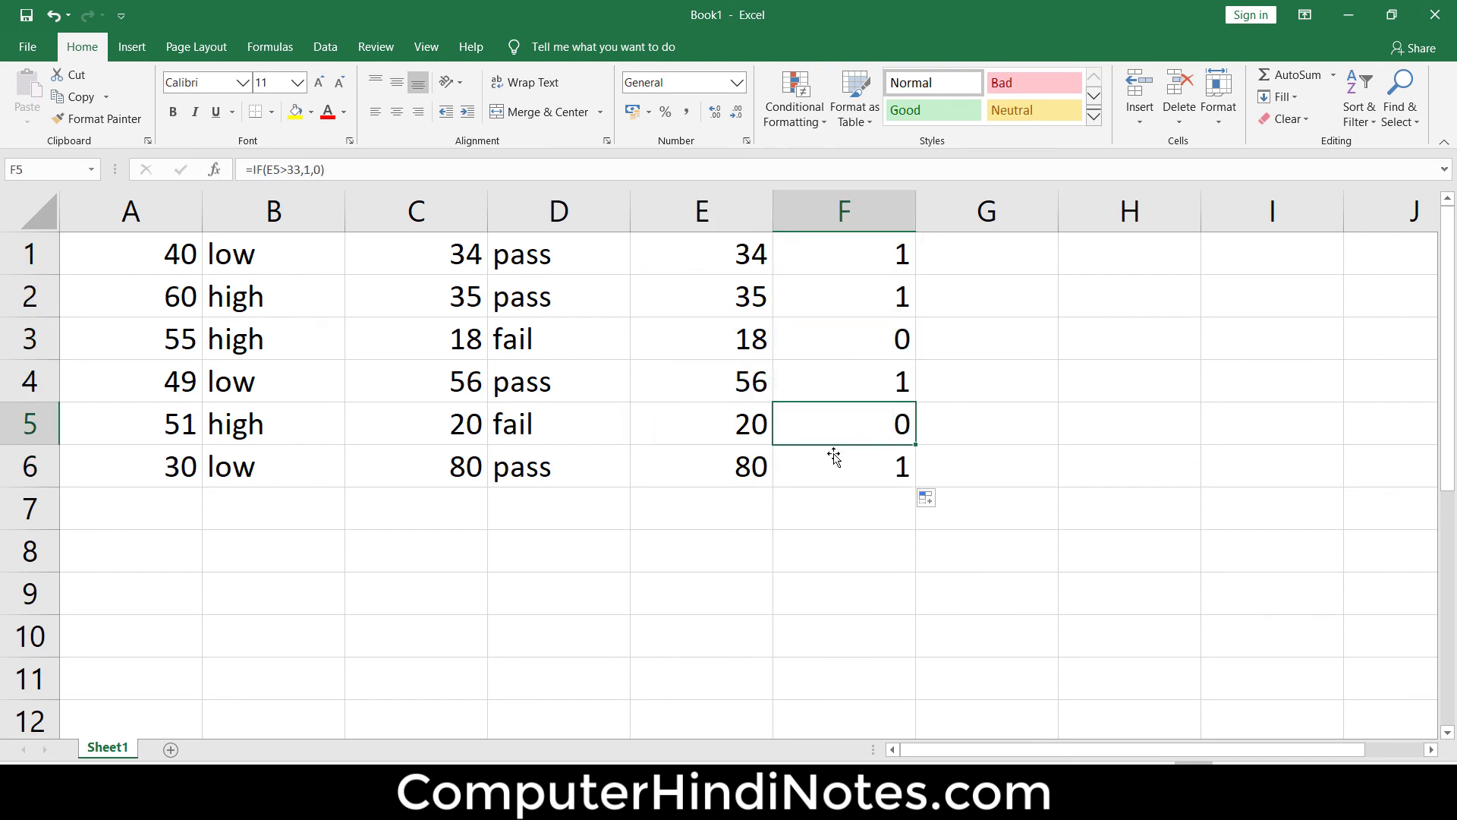
left_click(738, 435)
left_click(839, 440)
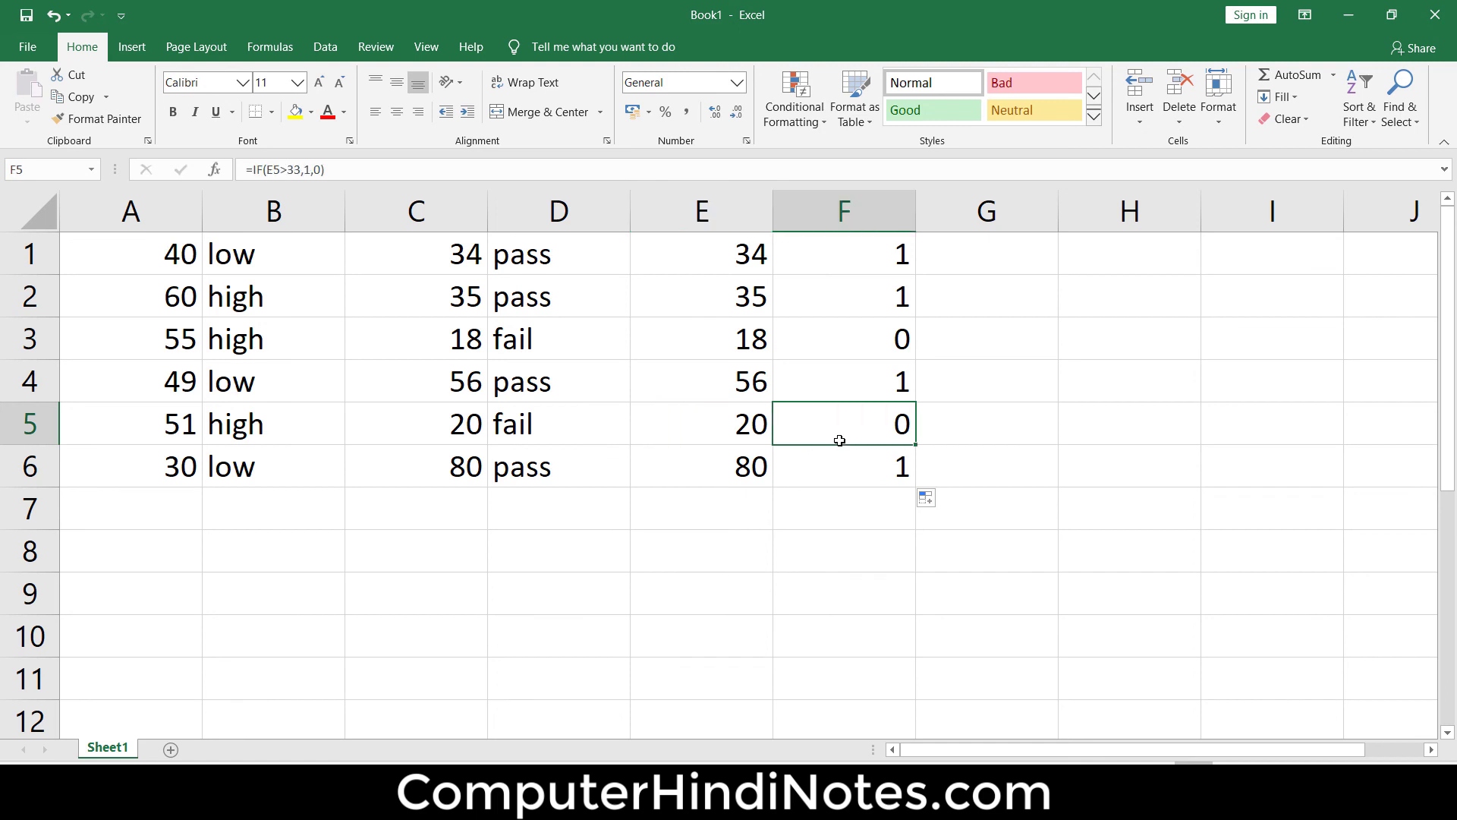